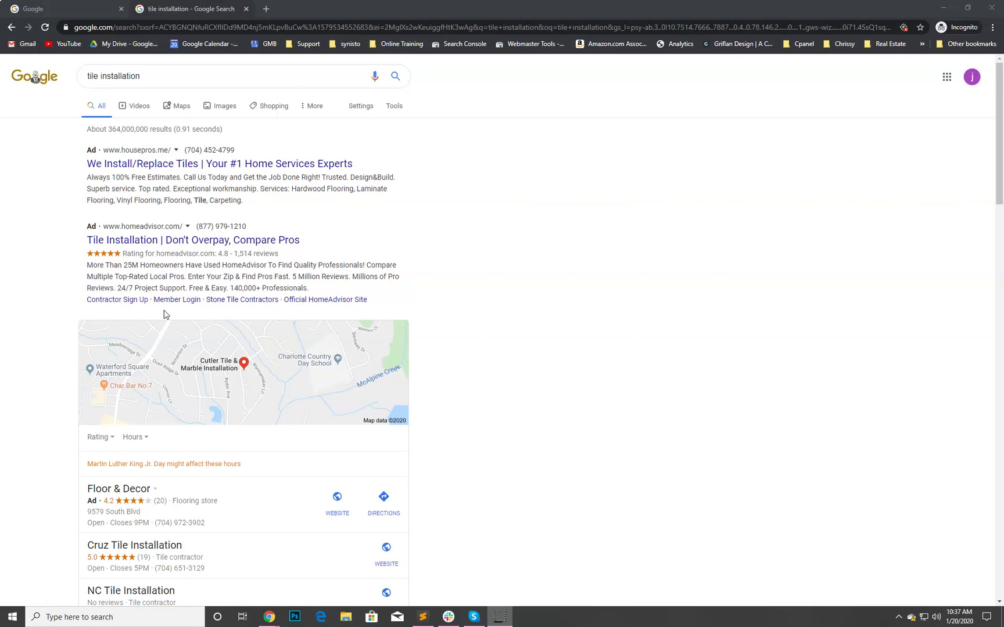
scroll(163, 314, down, 1)
scroll(275, 320, up, 1)
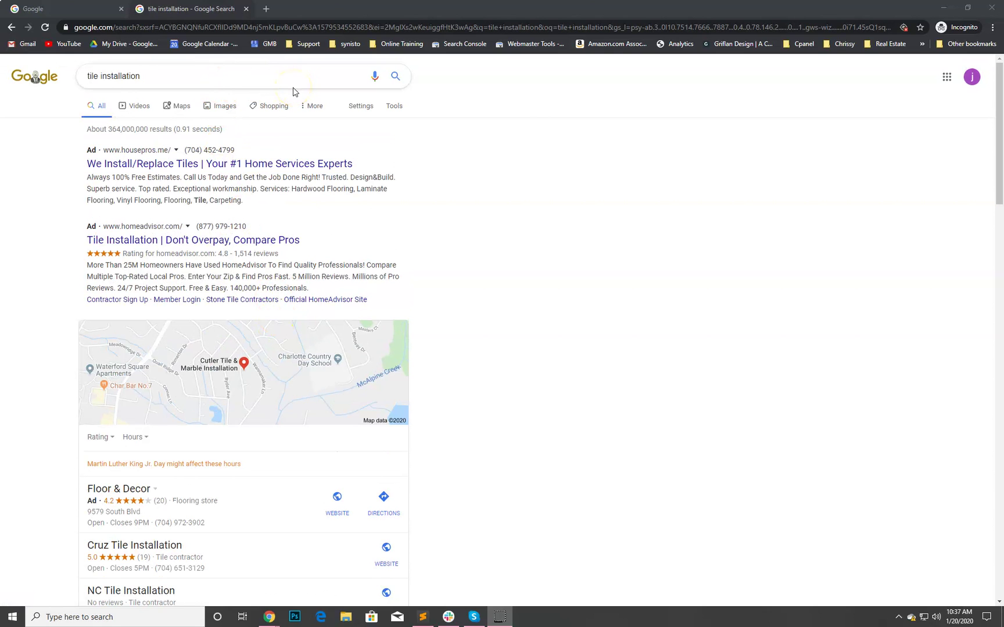
scroll(332, 168, down, 1)
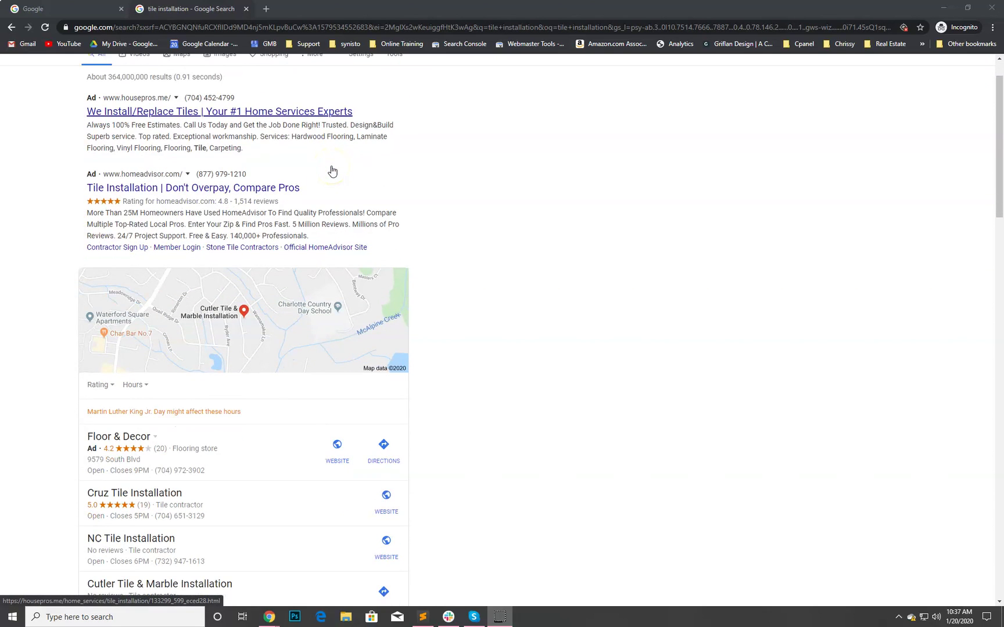
scroll(332, 168, down, 1)
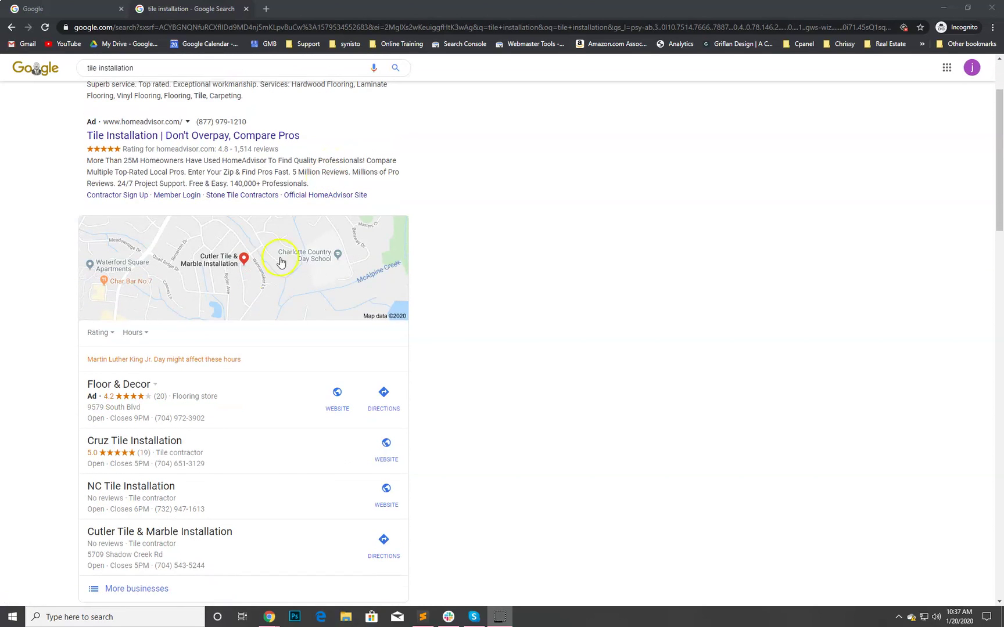
scroll(200, 457, down, 1)
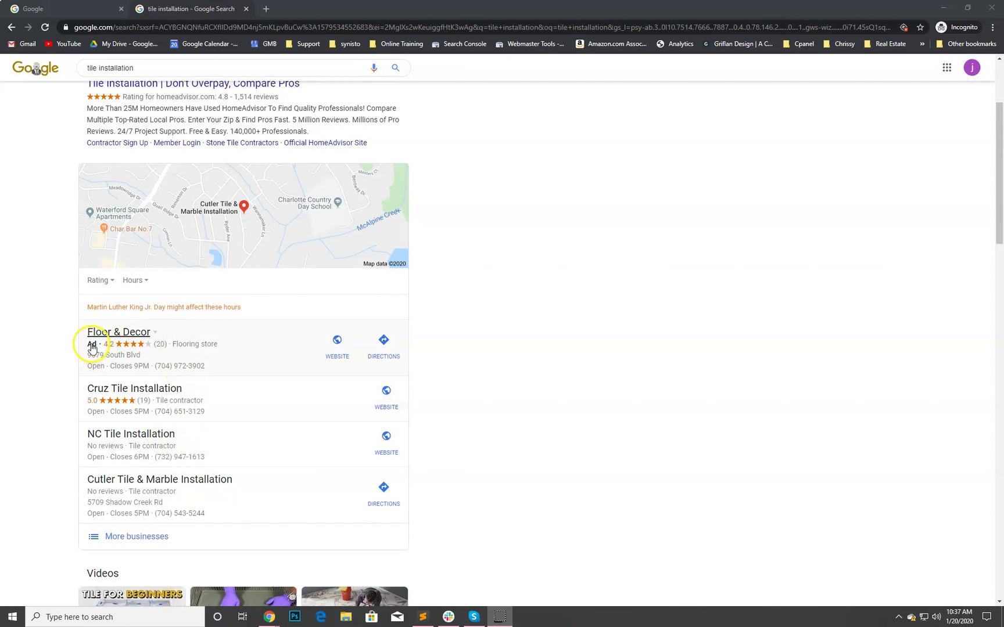
scroll(94, 346, up, 2)
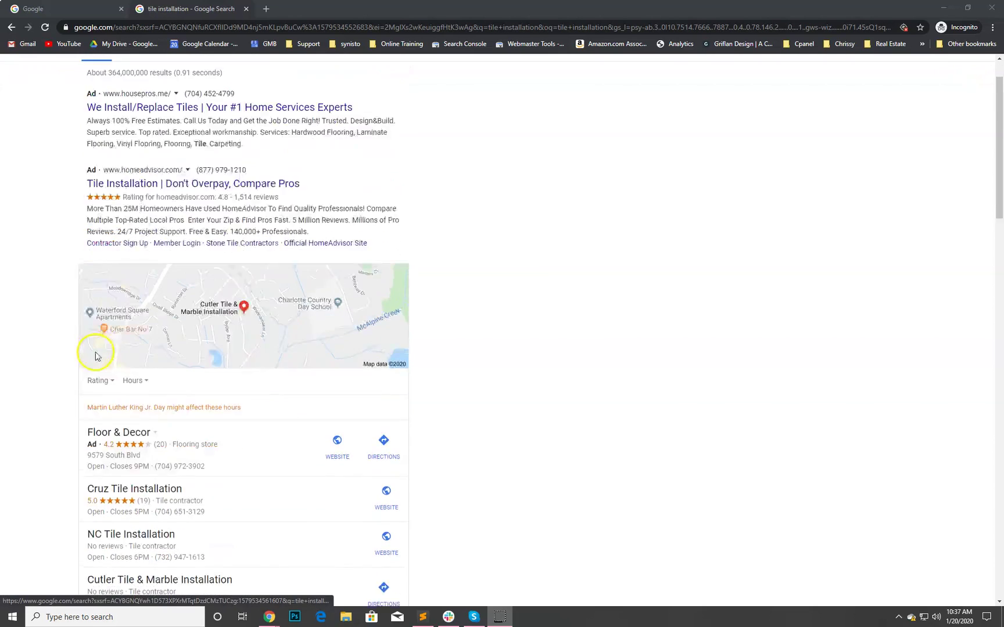
scroll(96, 353, down, 3)
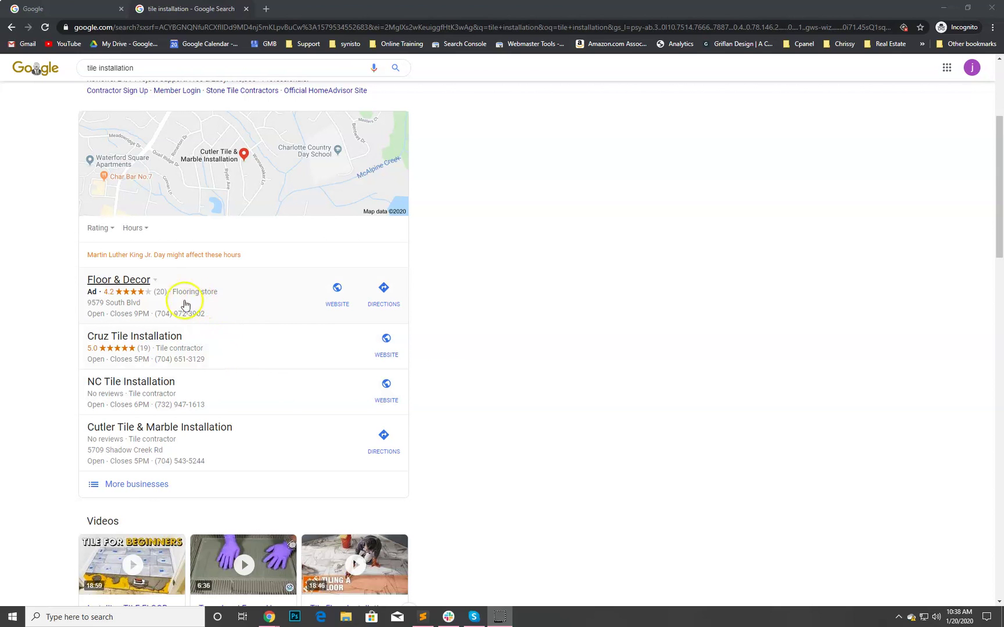
- Open Cruz Tile Installation's listing and review its details and 5.0 rating from 19 reviews
click(345, 354)
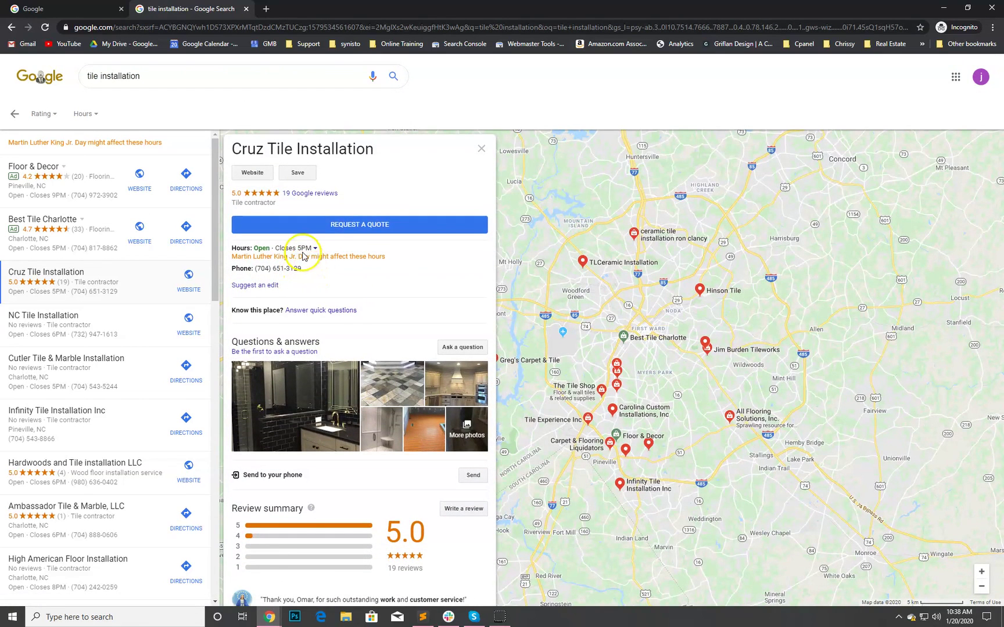
scroll(349, 316, down, 1)
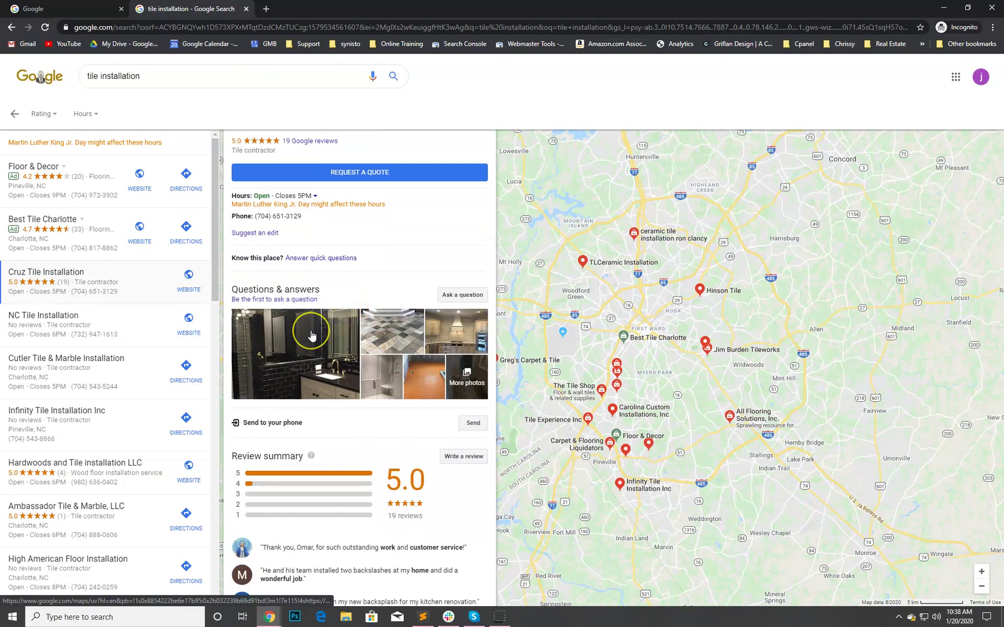
scroll(349, 325, down, 2)
scroll(367, 397, down, 10)
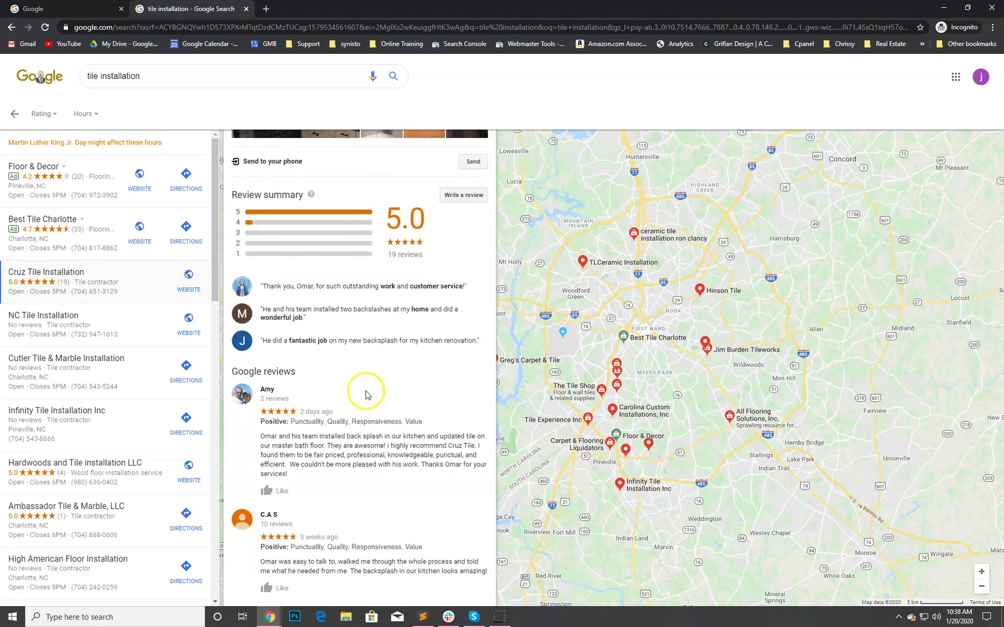
scroll(365, 394, up, 5)
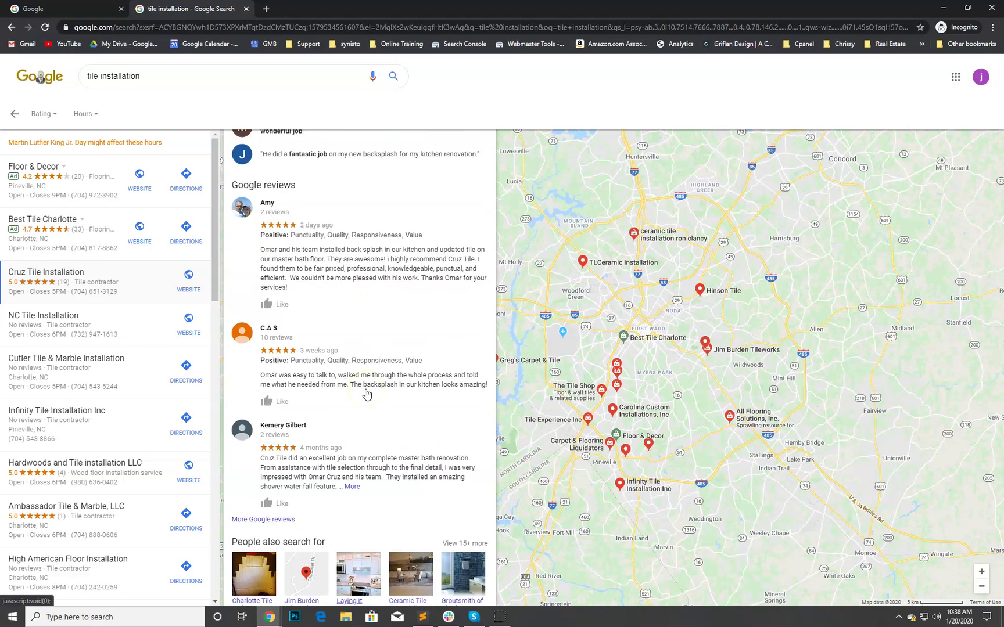
scroll(364, 391, up, 5)
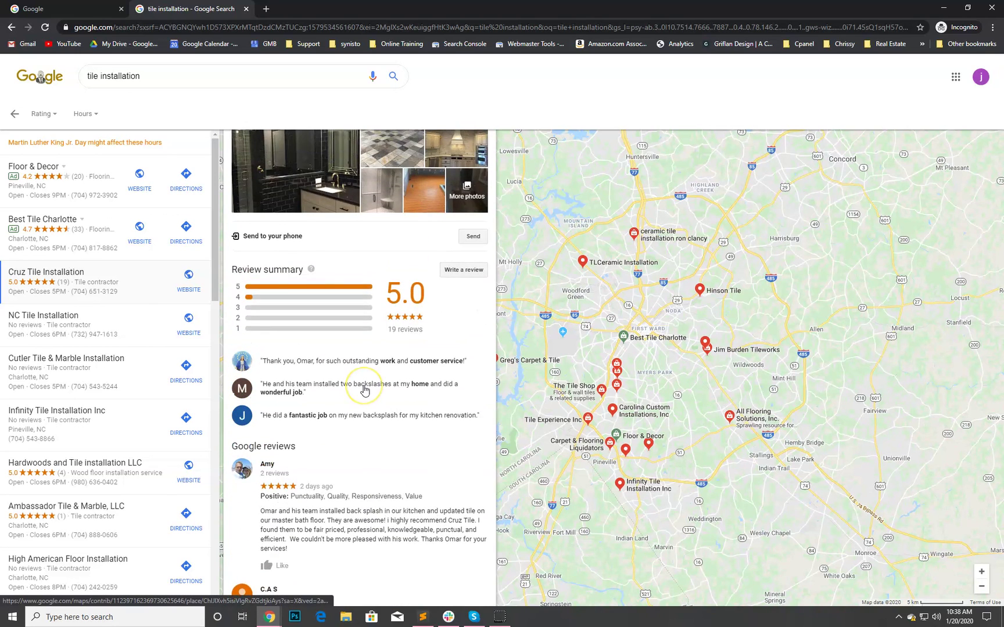
scroll(364, 388, up, 4)
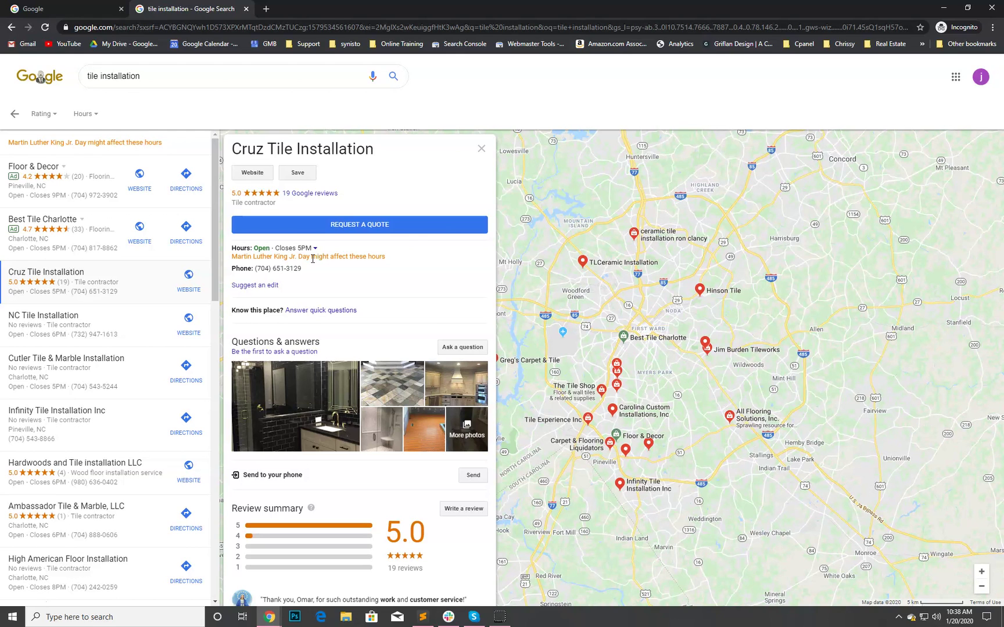
- Search 'google my business' and open the 'Stand Out on Google for Free' overview page
click(48, 8)
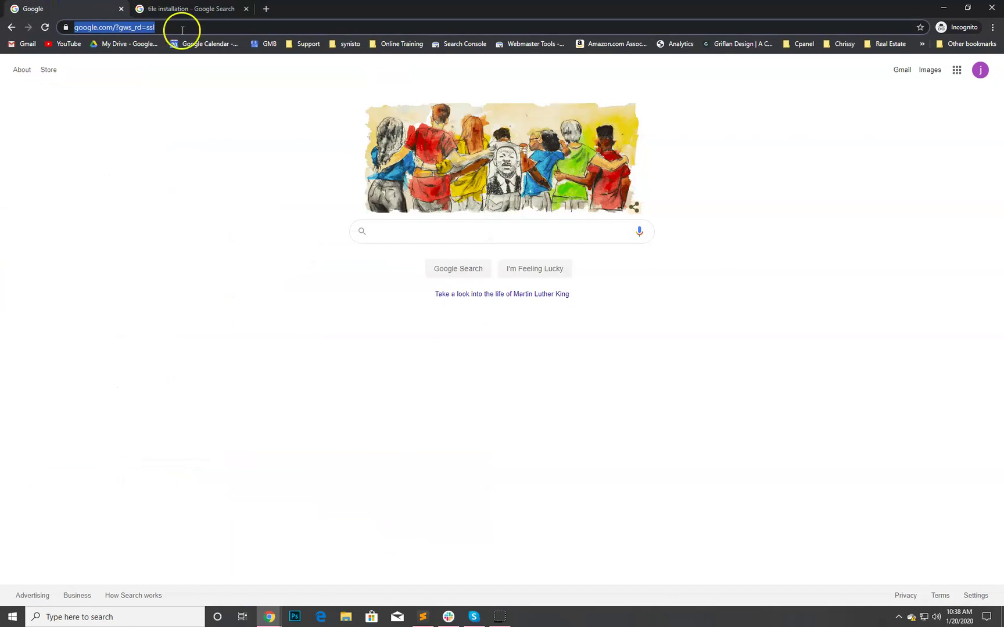
click(403, 227)
text(google my business)
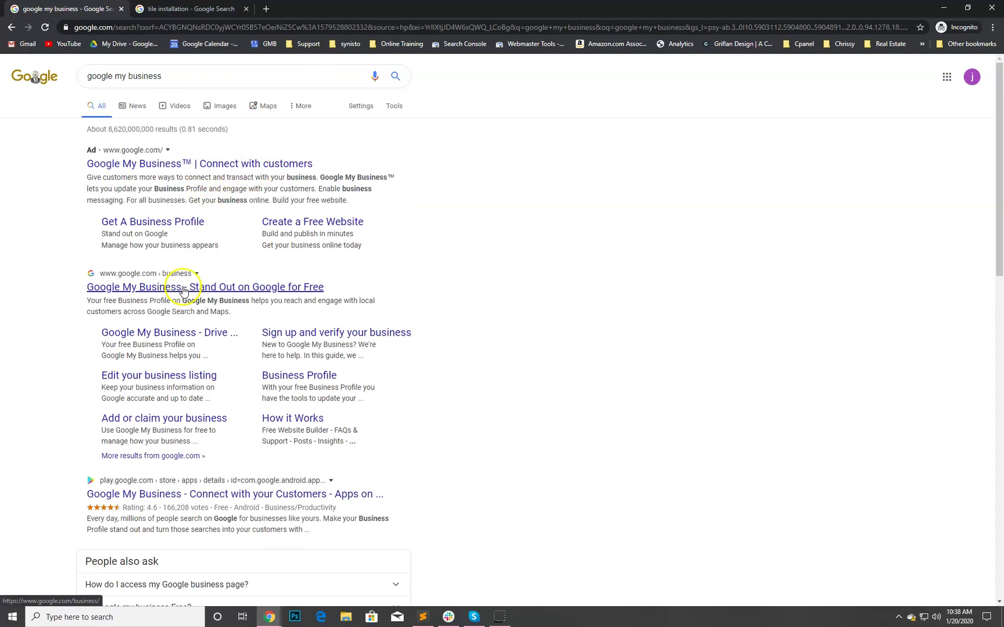
click(182, 289)
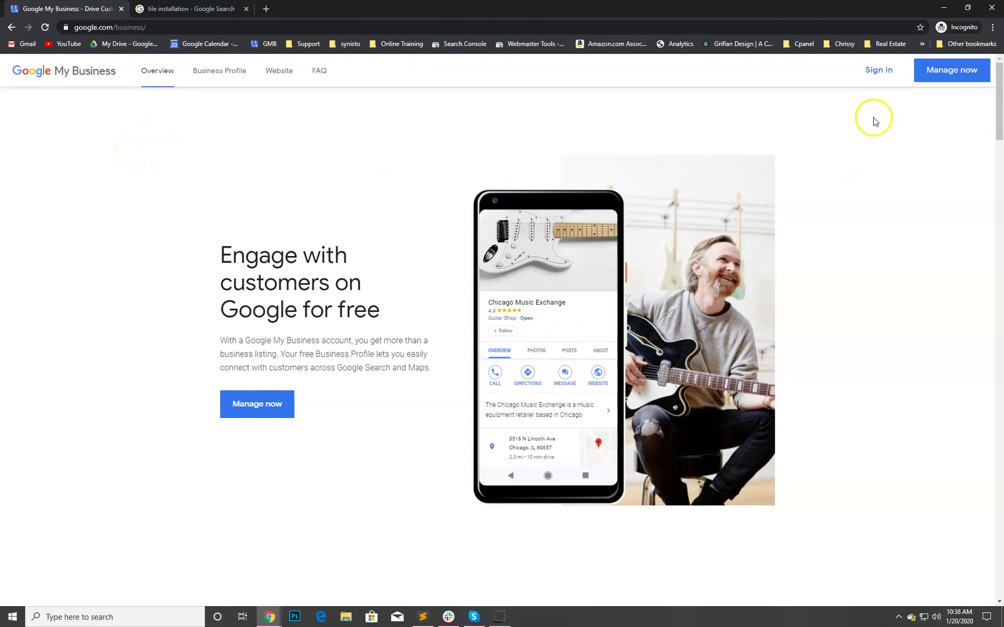
- Sign in and start a new business listing named 'Supreme Surfaces MKE LLC'
click(879, 77)
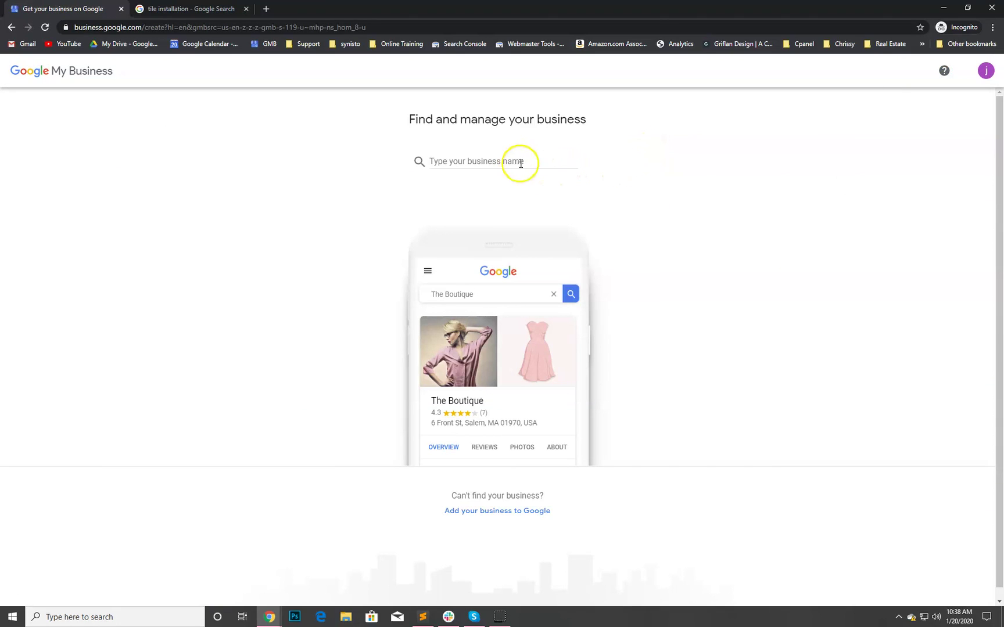
key(alt+Tab)
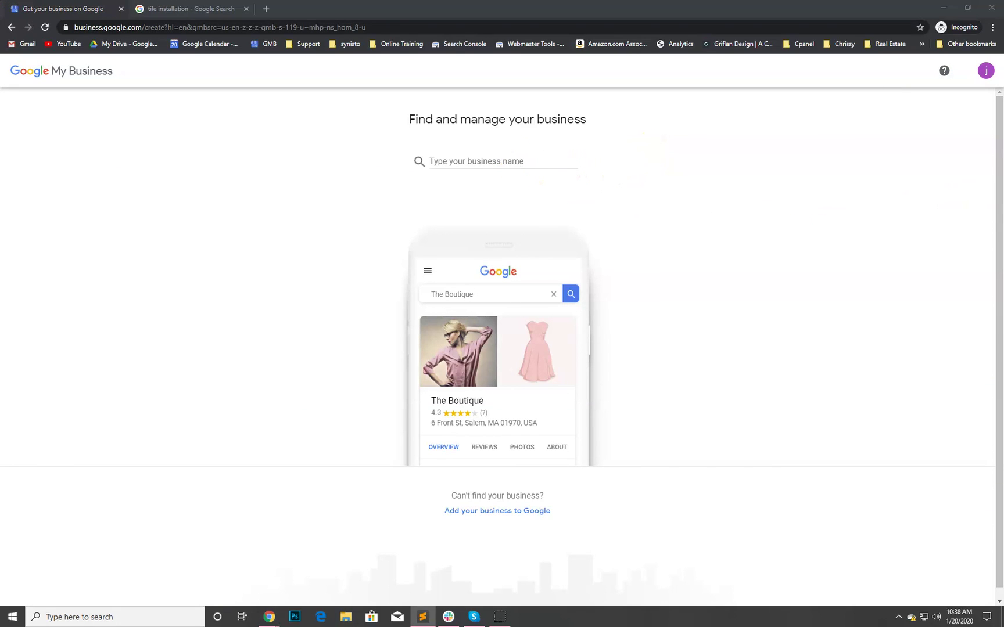
click(538, 162)
text(Supreme Surfaces MKE LLC)
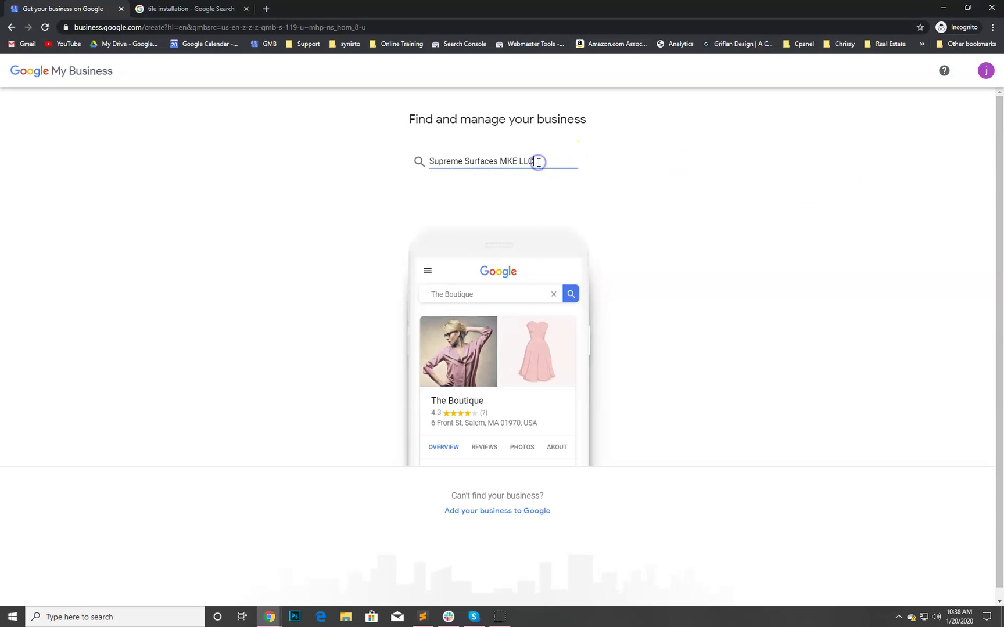
click(533, 181)
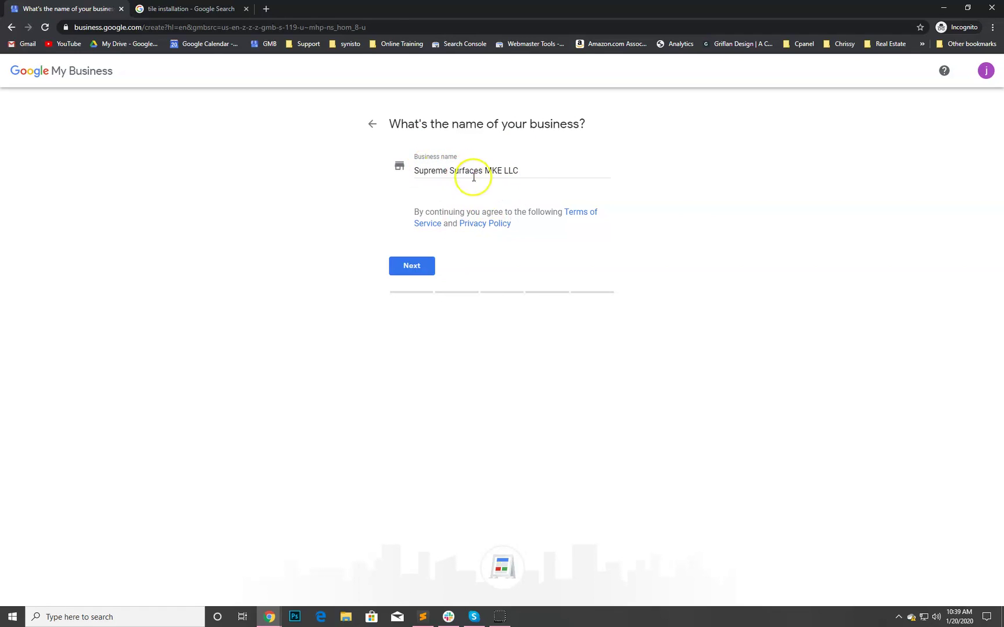
- Confirm the business name and choose 'Tile contractor' as the business category
click(427, 266)
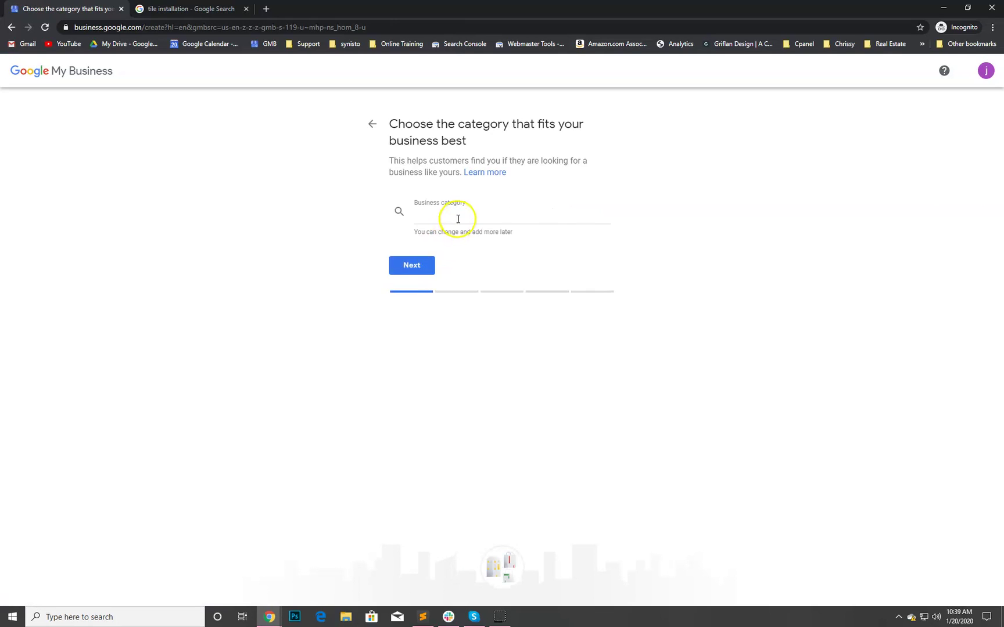
click(458, 218)
text(tile con)
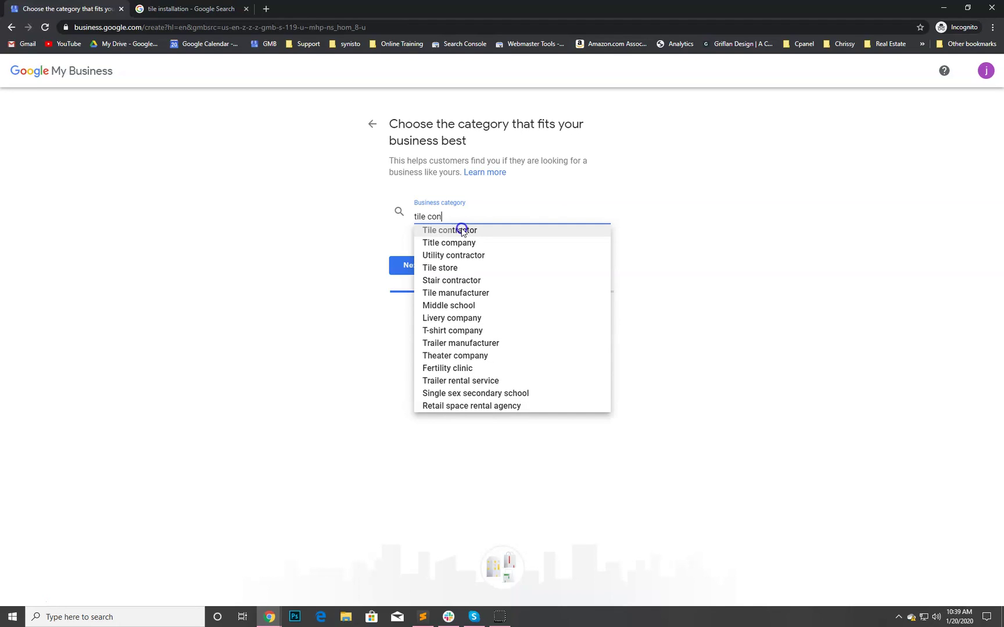
click(462, 231)
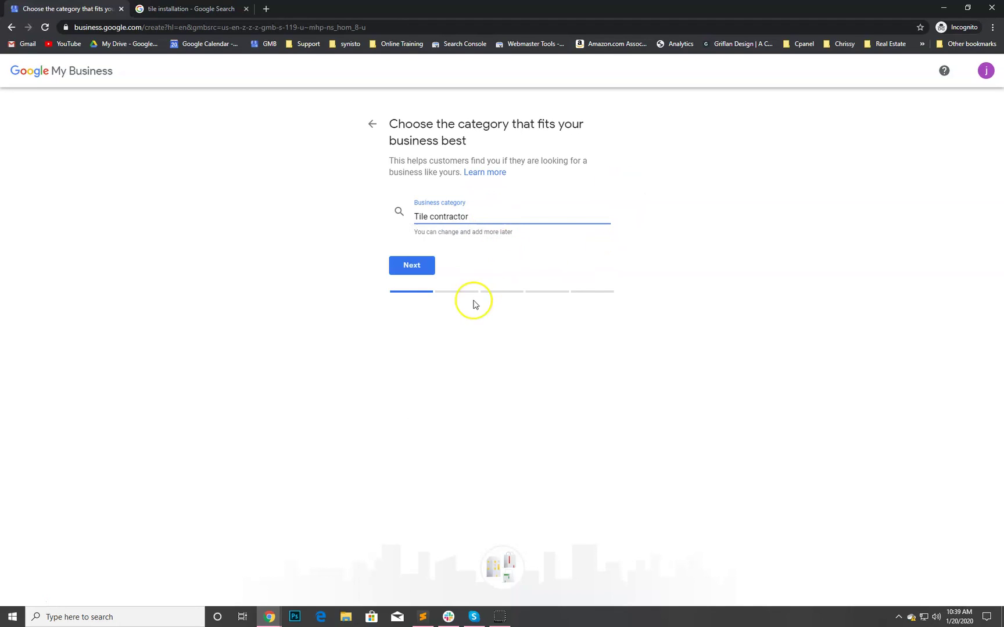
click(425, 237)
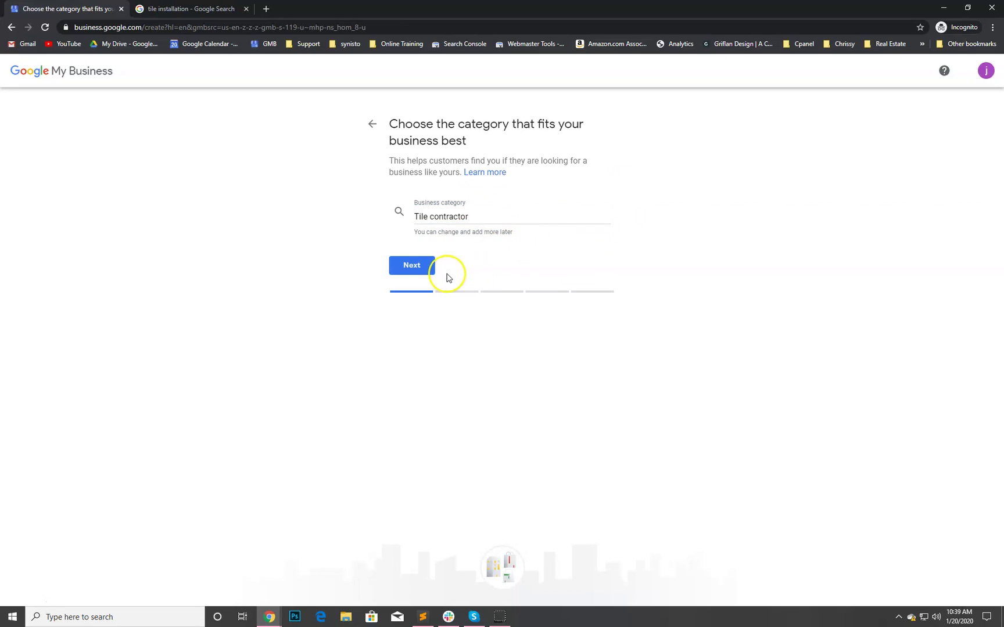
- Select Install tile work and Install flooring as offered services
click(422, 267)
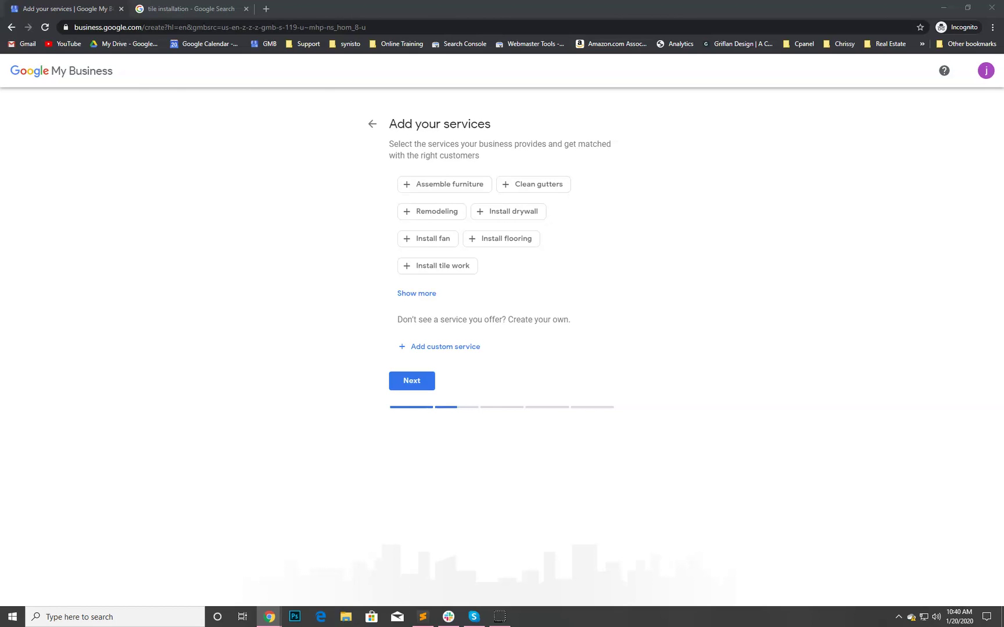
click(462, 270)
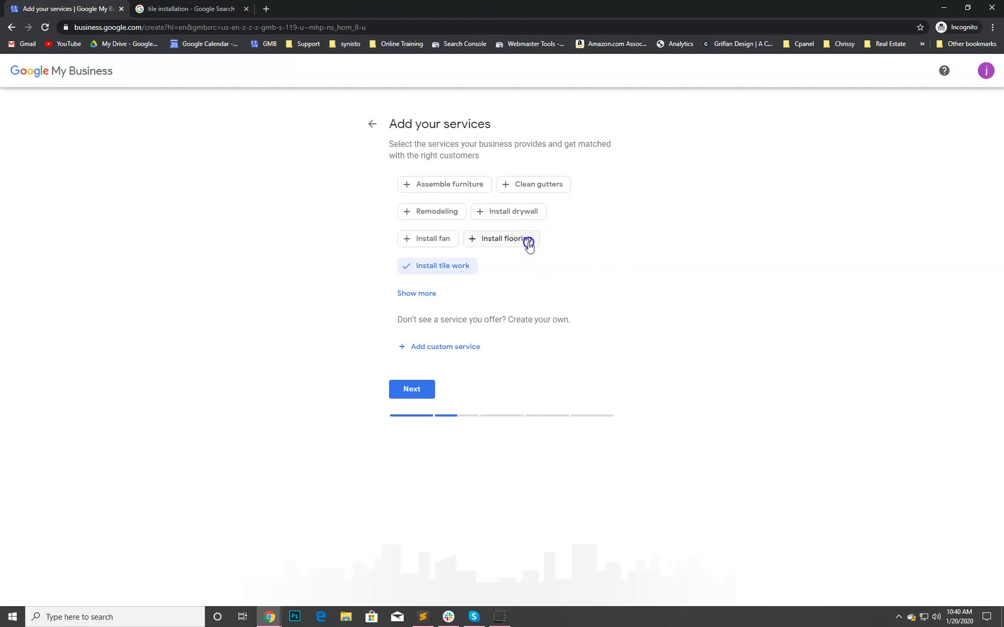
click(528, 245)
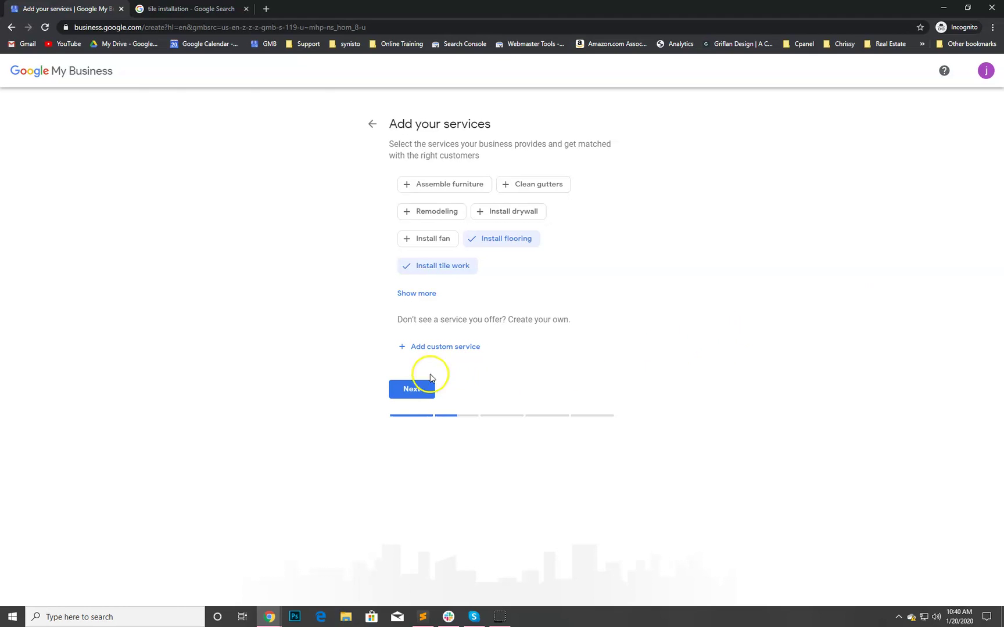
- Add 'Heated flooring' and 'Backsplashes' as custom services
click(432, 349)
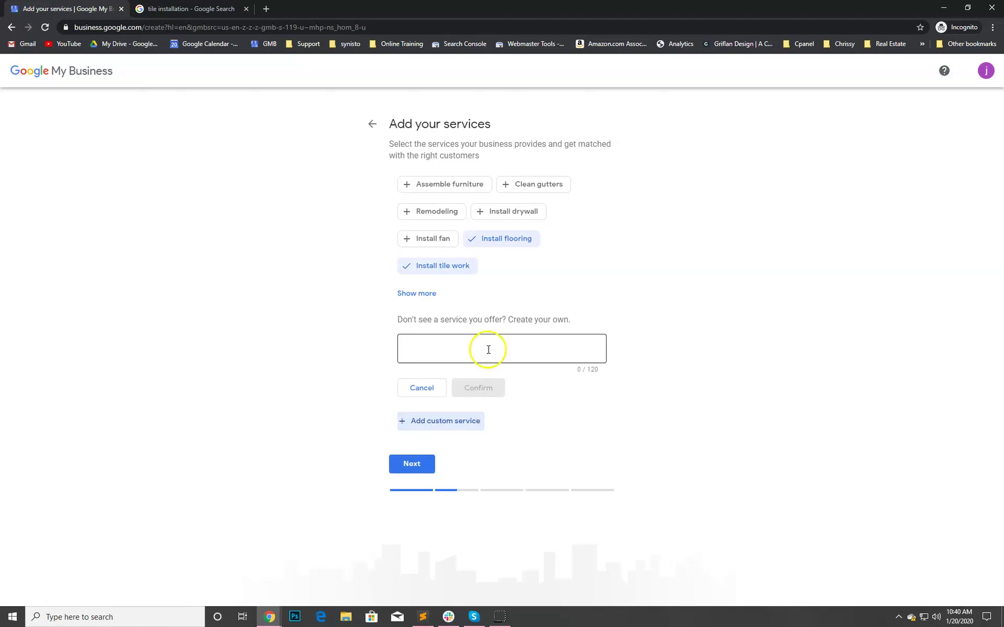
click(489, 351)
text(Heat)
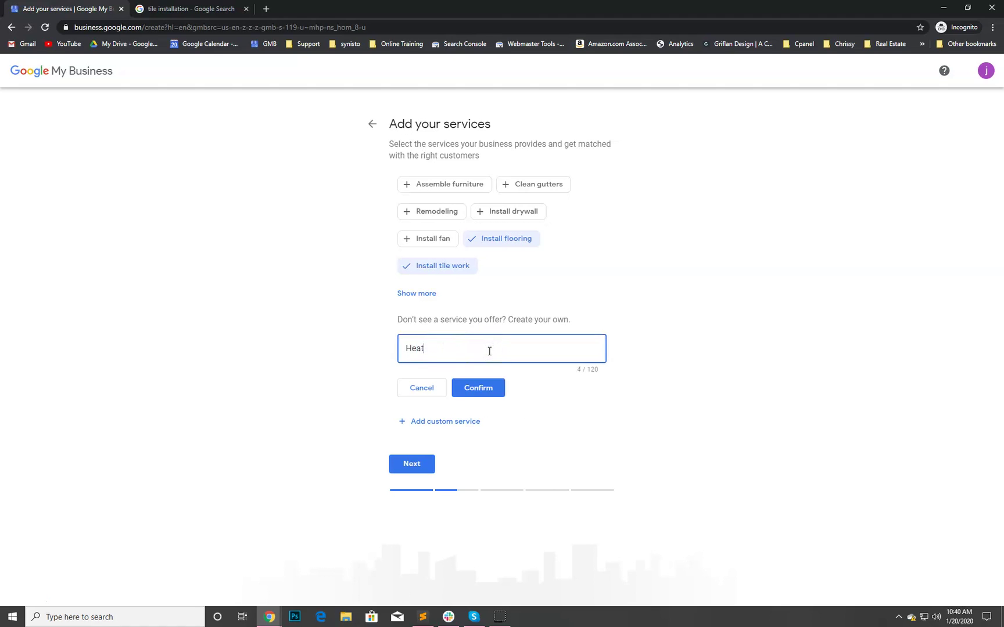
text(ed flooring)
click(478, 389)
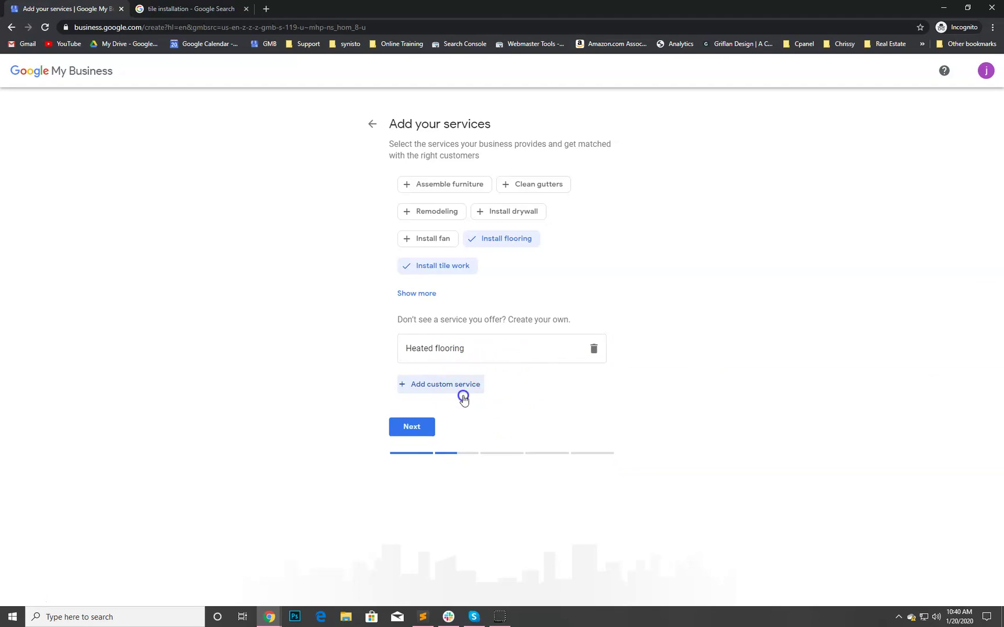
click(462, 391)
text(Backaplash)
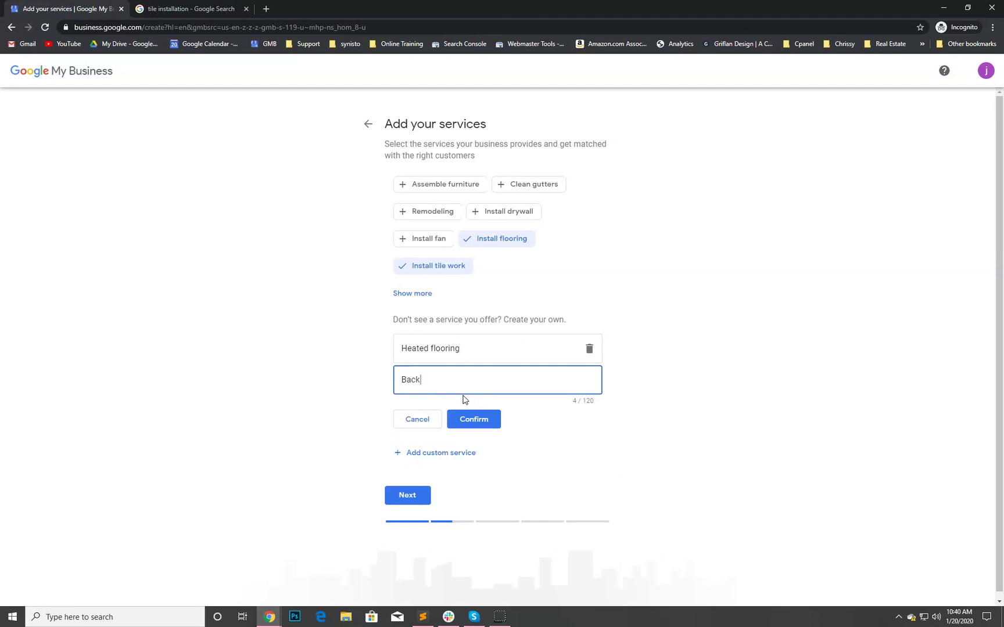
key(BackSpace)
key(BackSpace)
key(BackSpace)
key(BackSpace)
key(BackSpace)
key(BackSpace)
text(splashes)
click(470, 420)
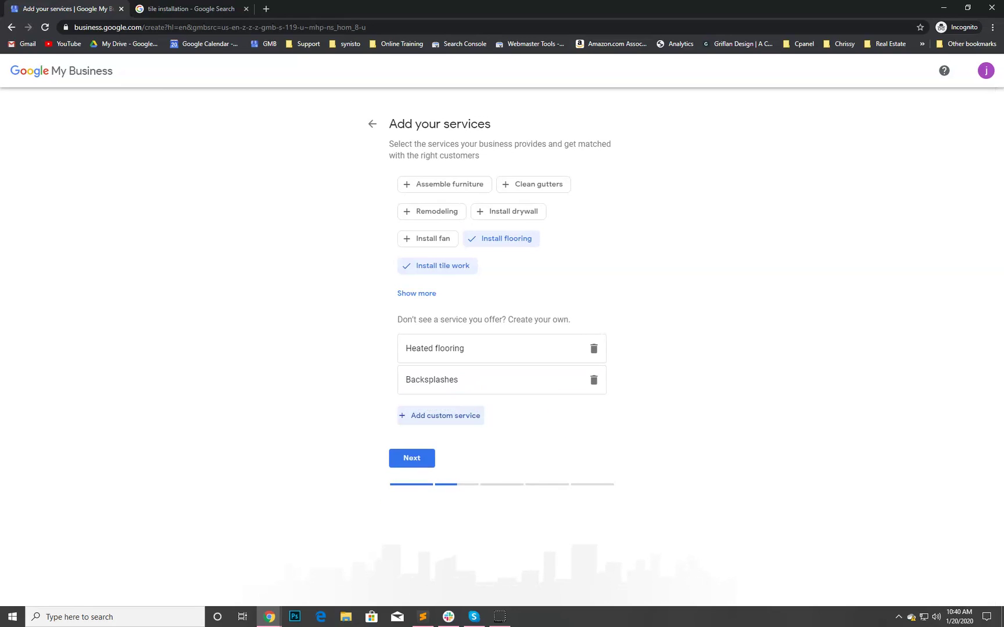
- Add 'Custom showers' and 'Tub conversions' as custom services
click(451, 415)
text(Custom showers)
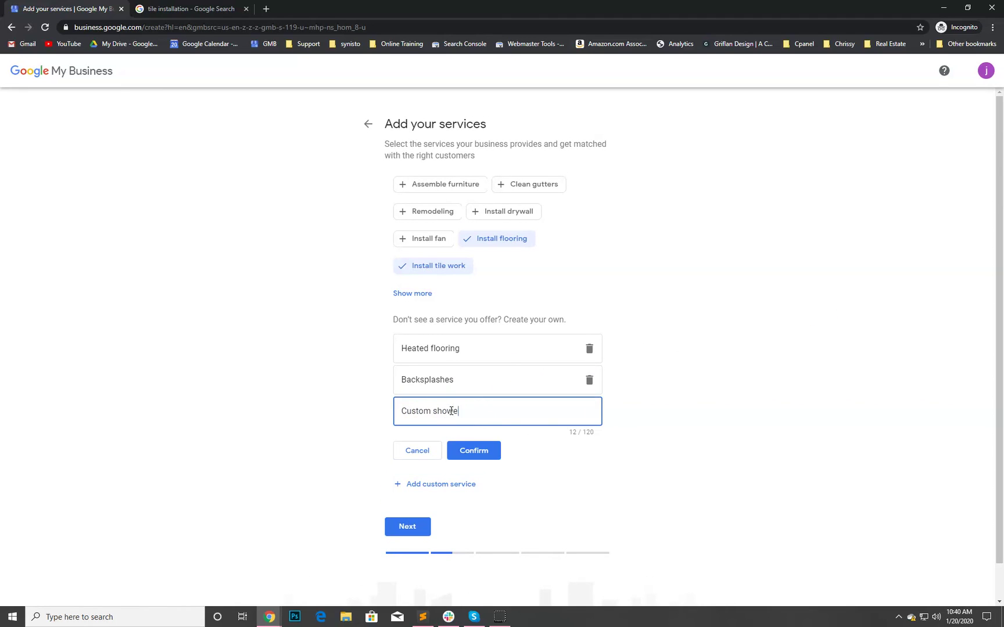
click(472, 451)
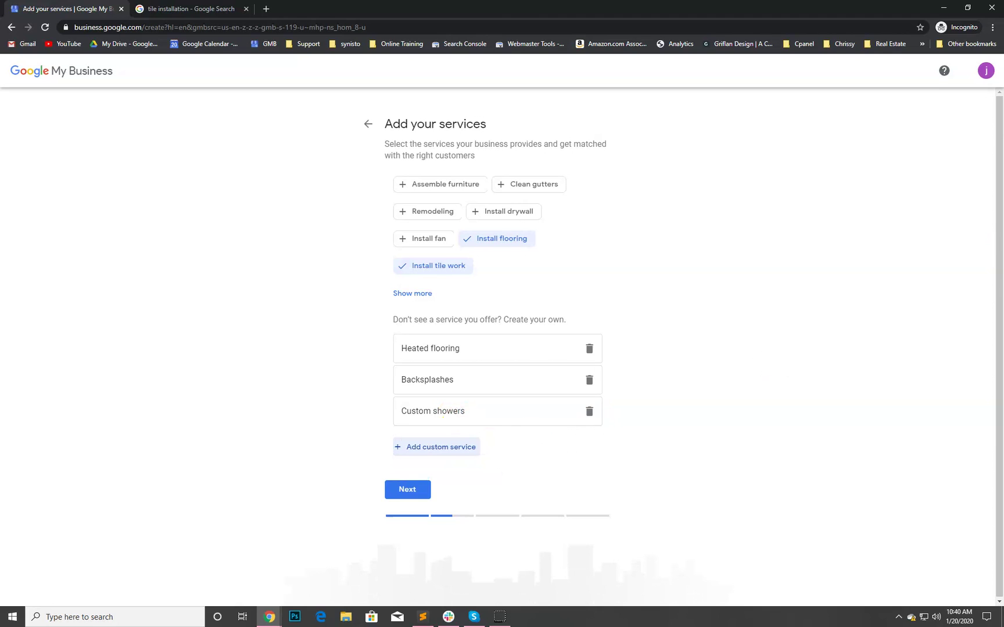
click(427, 447)
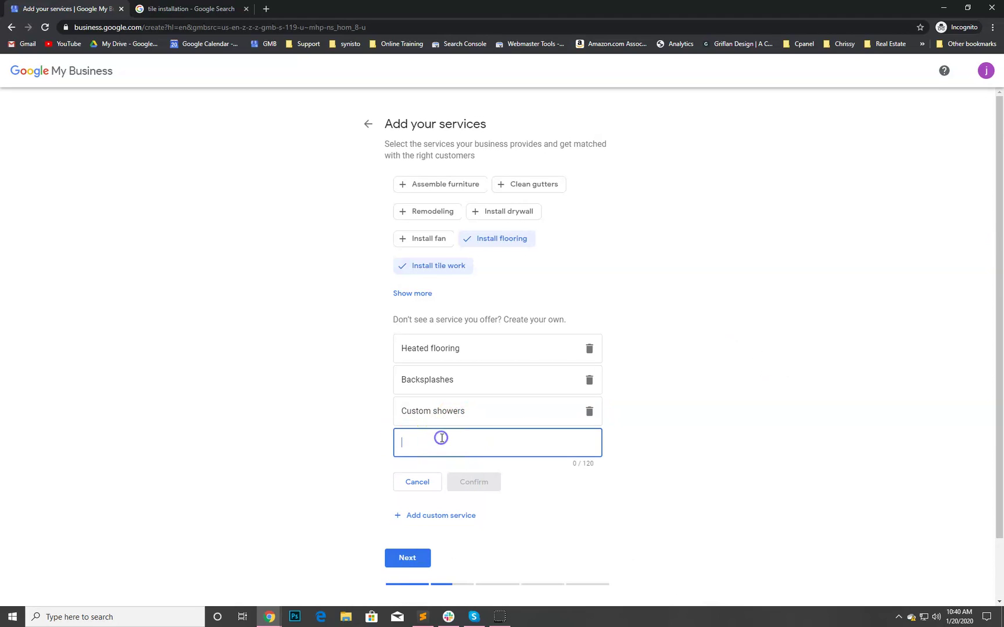
text(Tub conversions)
key(Return)
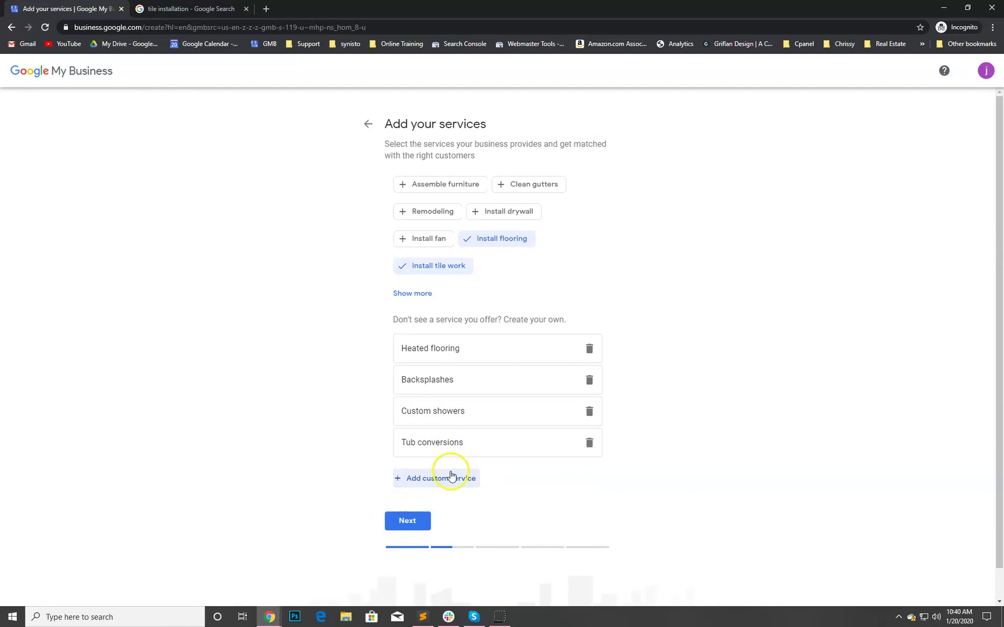
- Open a fifth blank custom service entry after glancing at the tile installation search results
click(451, 475)
click(178, 9)
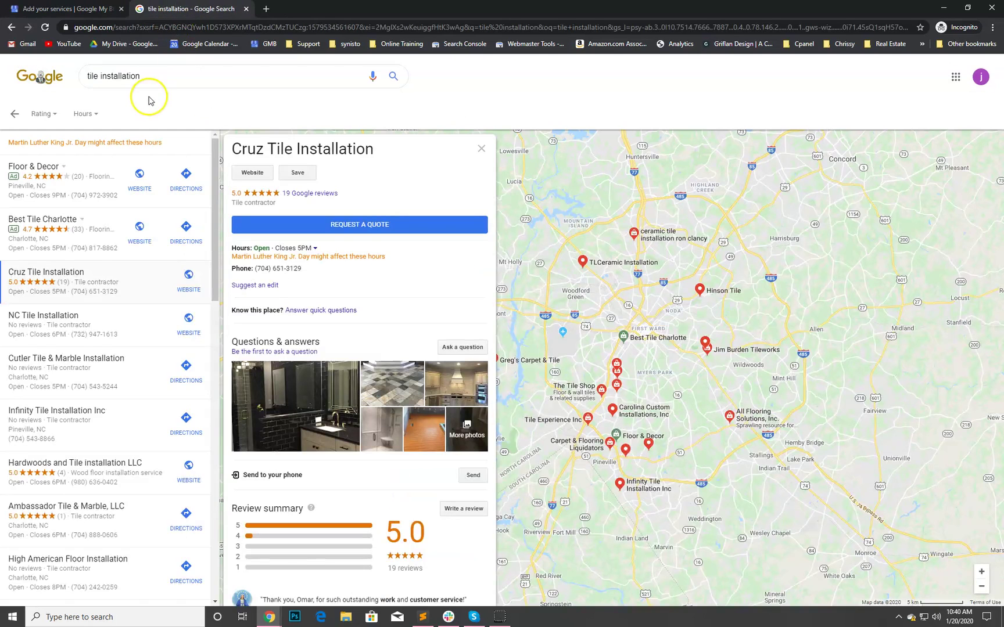
click(85, 13)
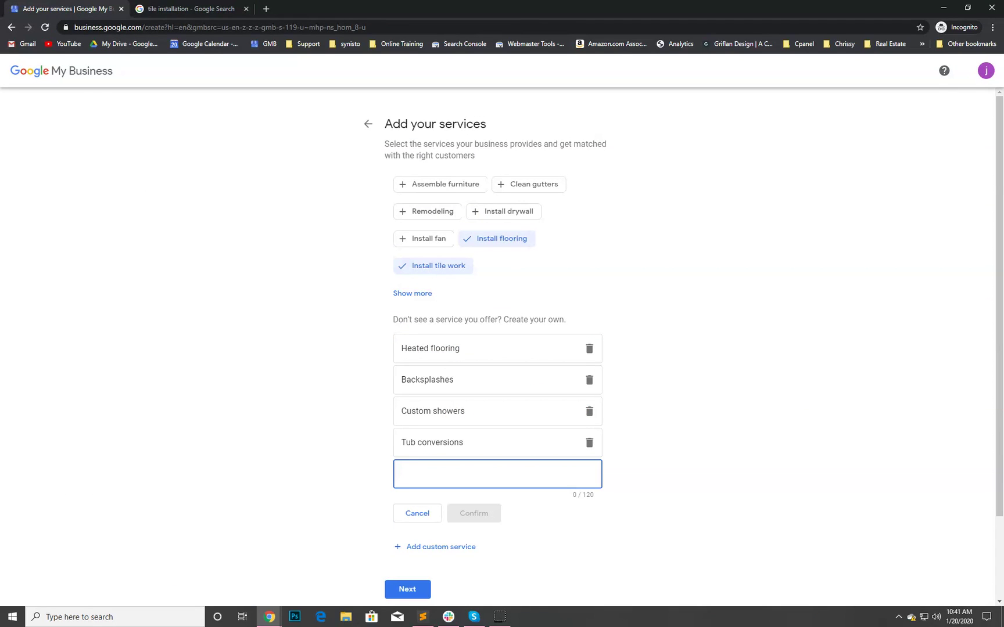
- Add 'Glass and stone tile' as the fifth custom service
click(505, 474)
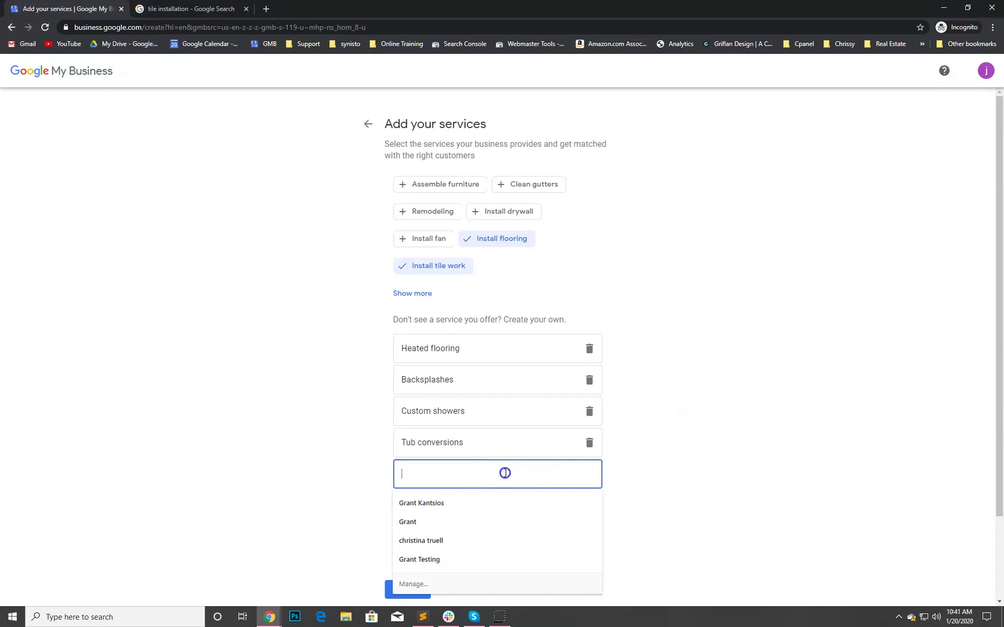
text(Gal)
key(BackSpace)
key(BackSpace)
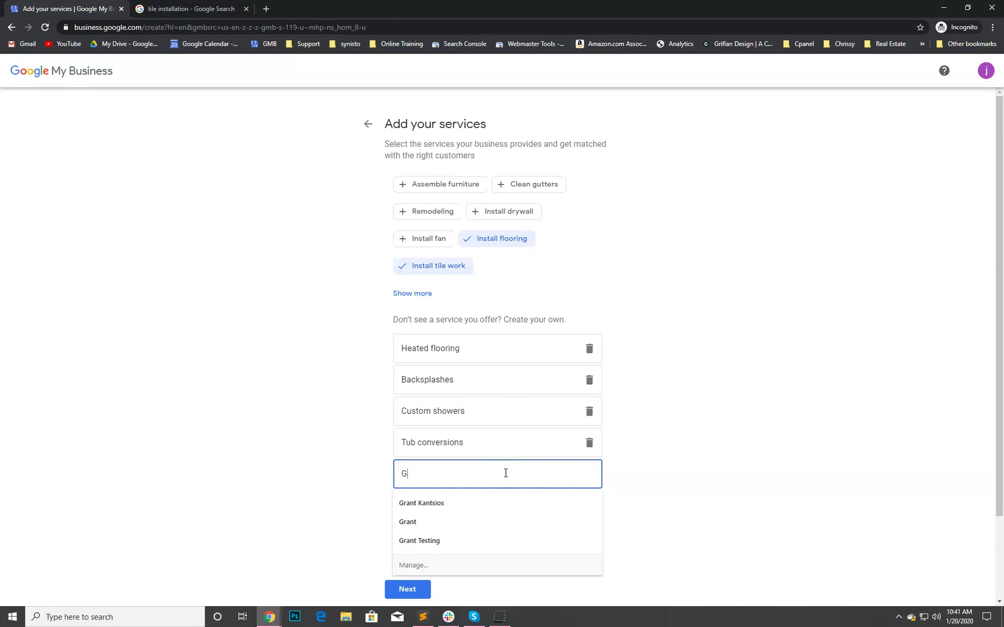
text(lass and stone tile)
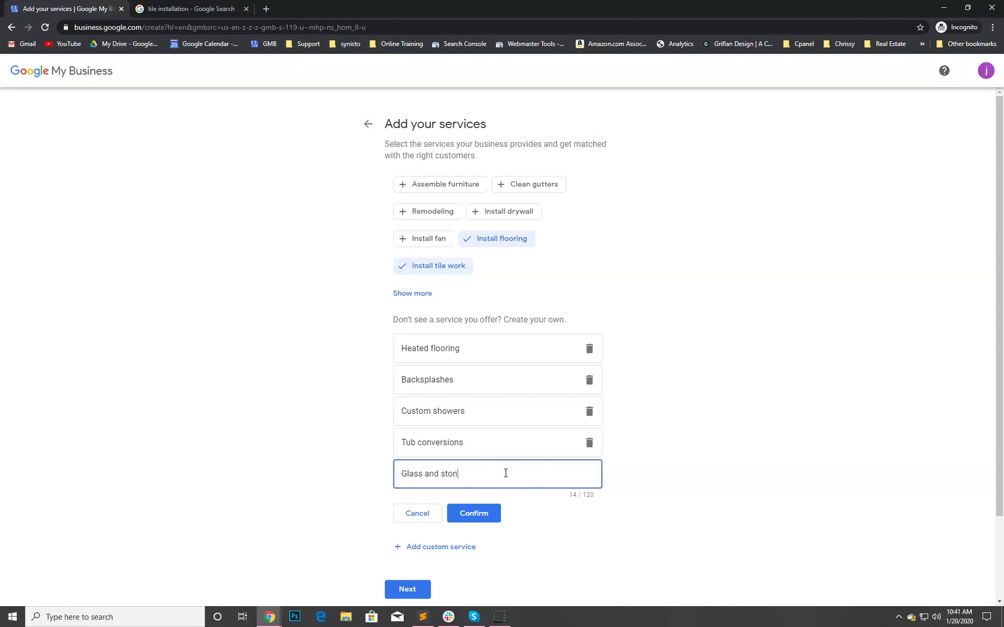
click(474, 512)
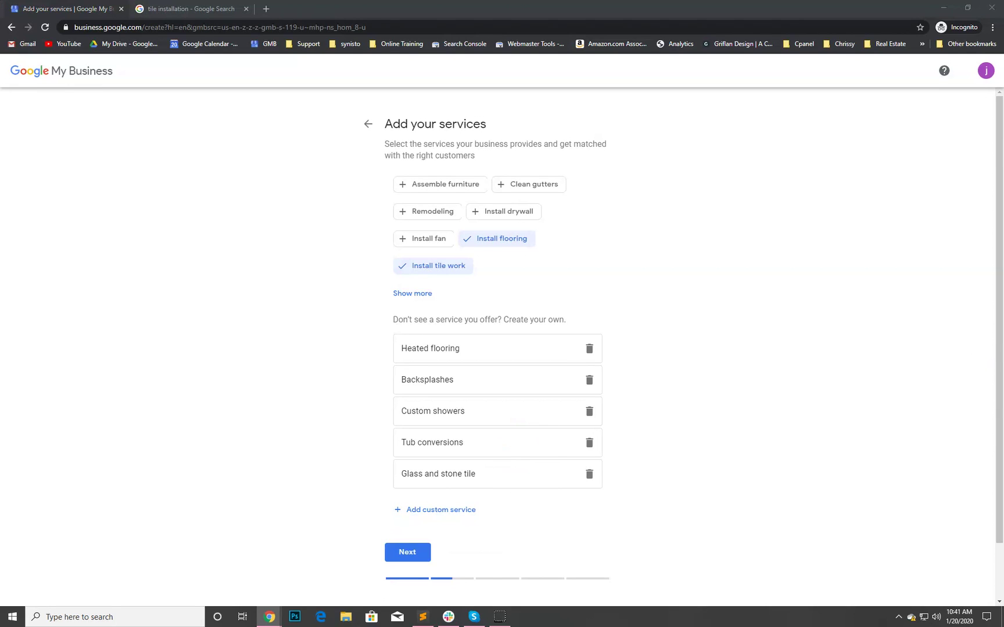
scroll(556, 392, down, 1)
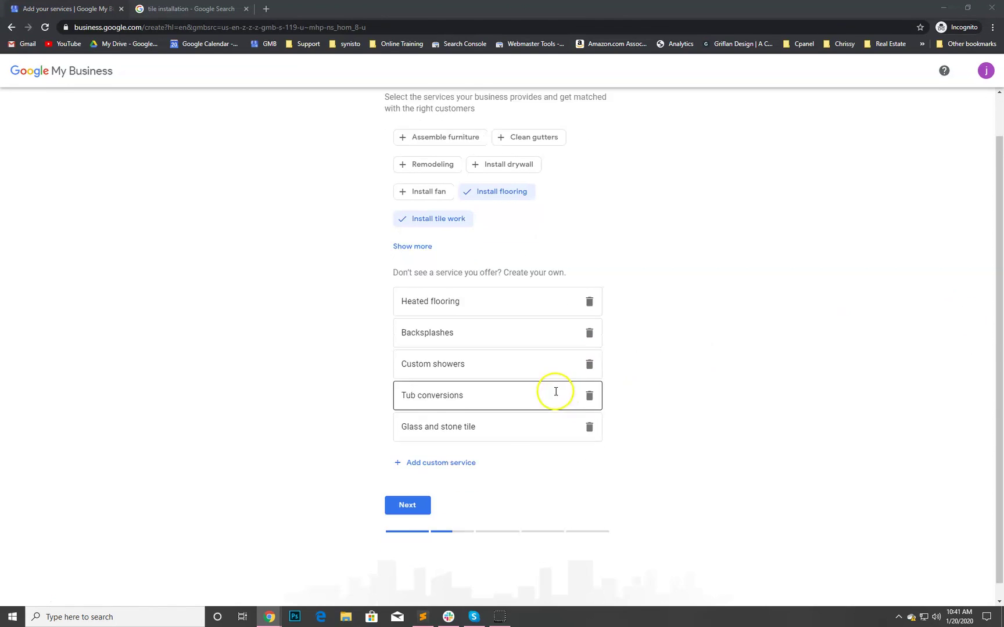
- Save the services and answer No to having a location customers can visit
click(408, 488)
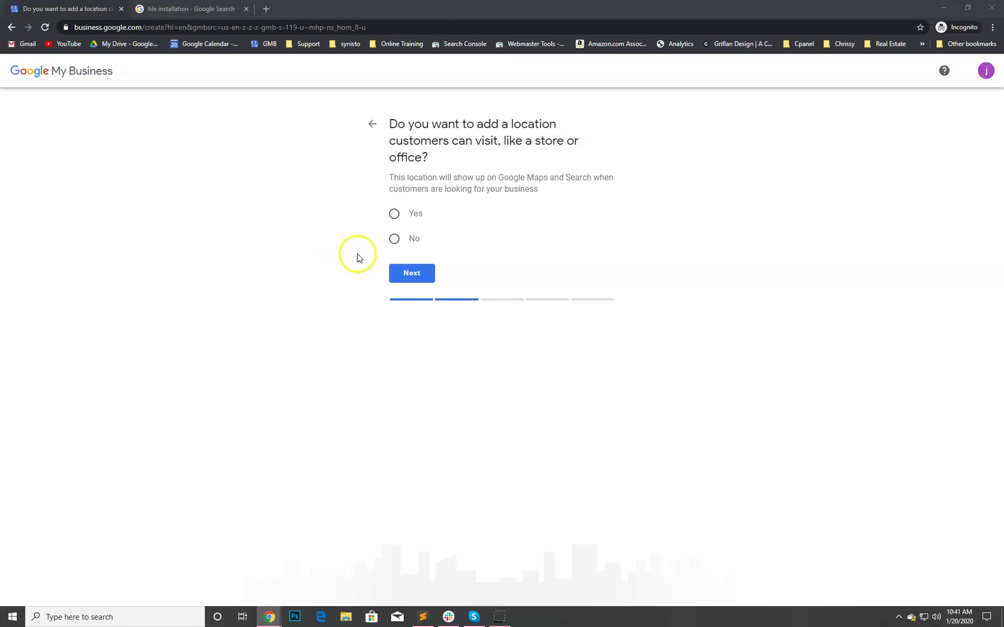
click(392, 241)
click(413, 270)
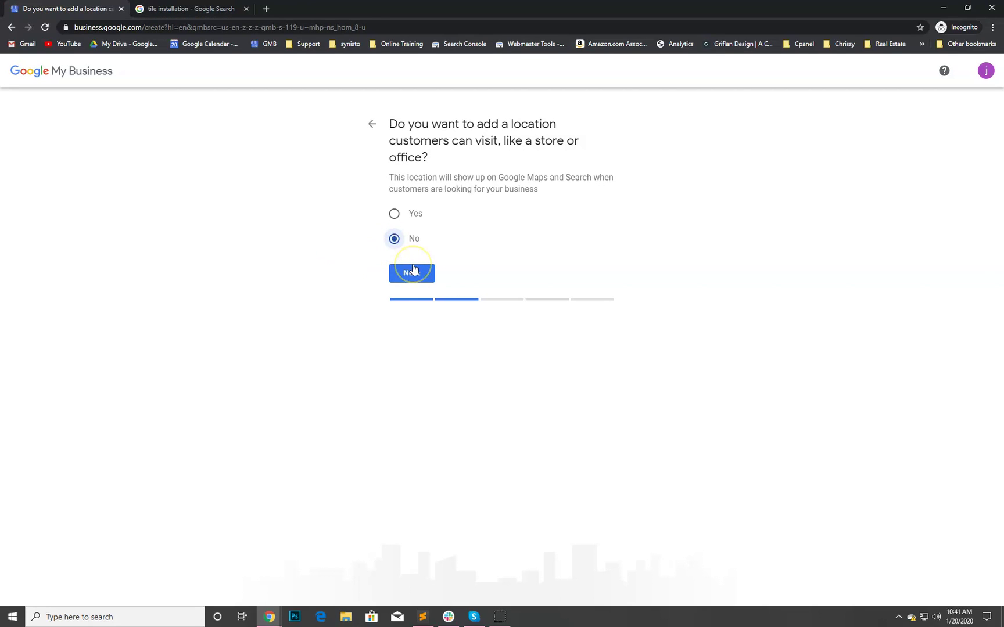
- Add Milwaukee, WI 53214, USA as the business's service area
click(413, 270)
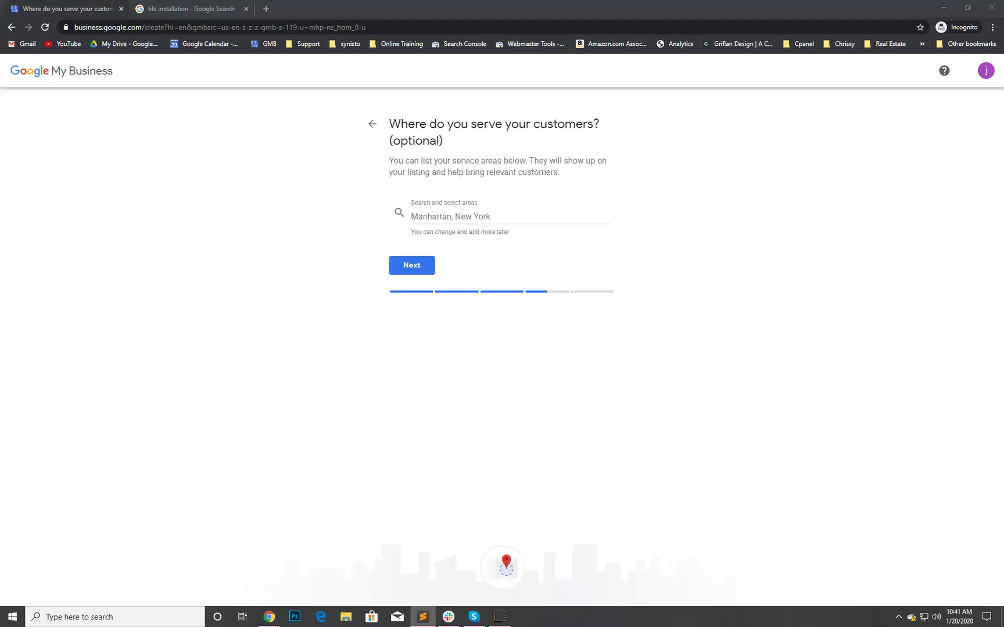
click(506, 218)
text(Milwaukee WI 53214)
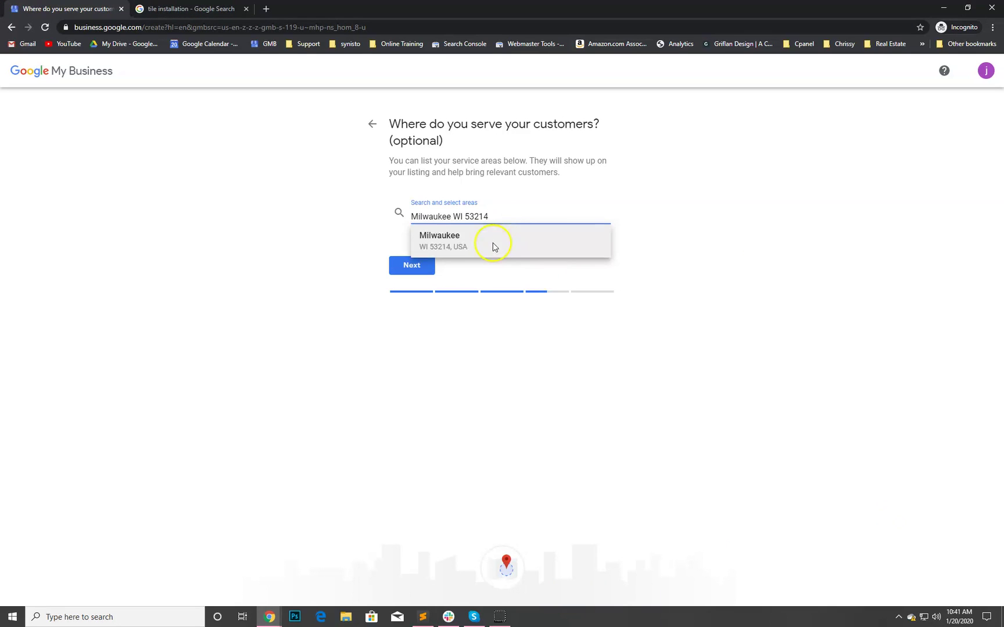
click(493, 247)
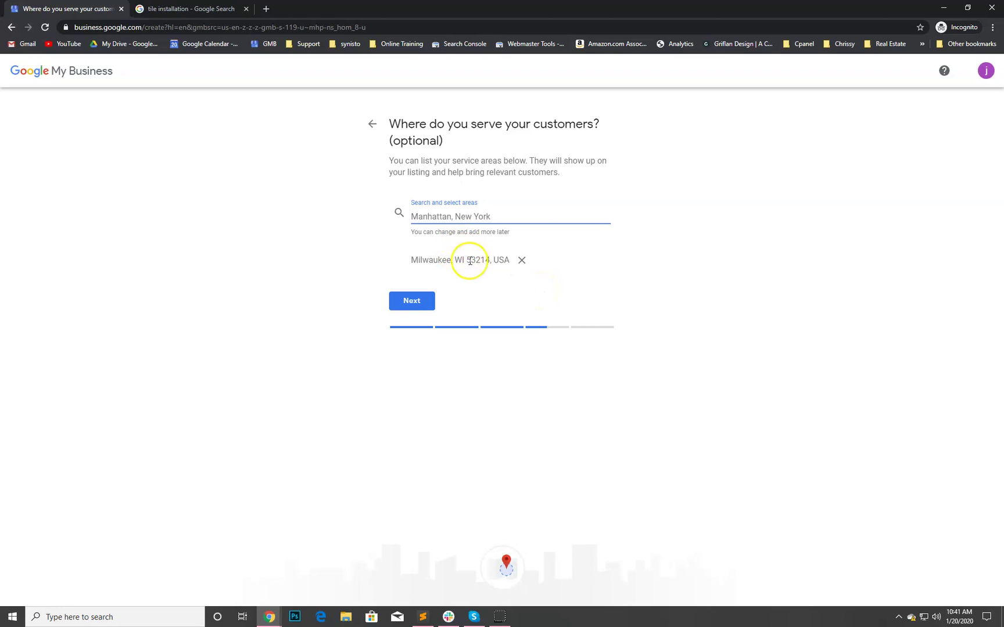
- Confirm the Milwaukee service area and enter the business's contact phone number, leaving the website blank
click(428, 302)
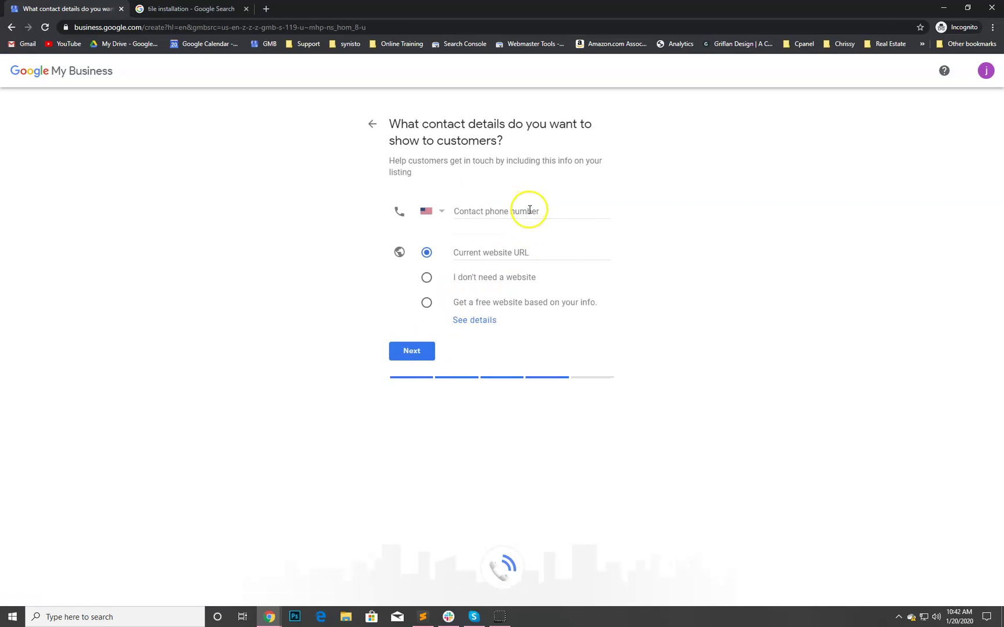
click(529, 209)
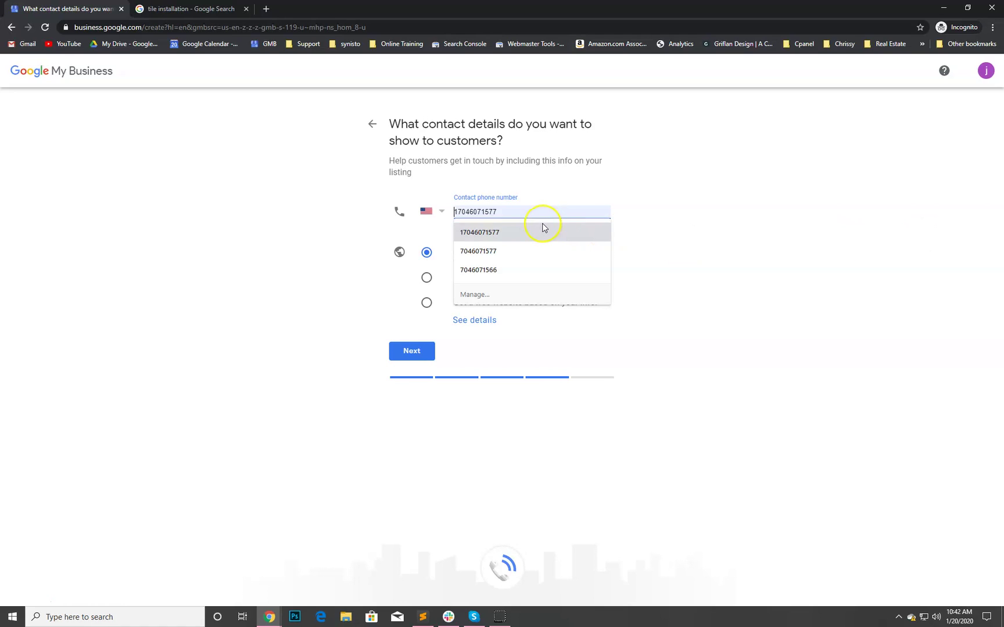
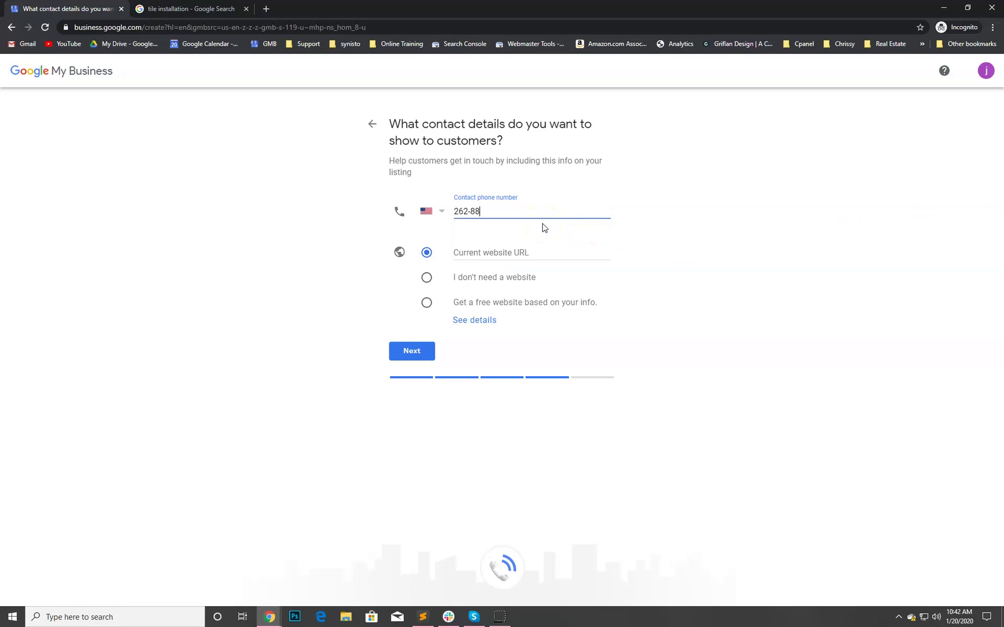
click(519, 253)
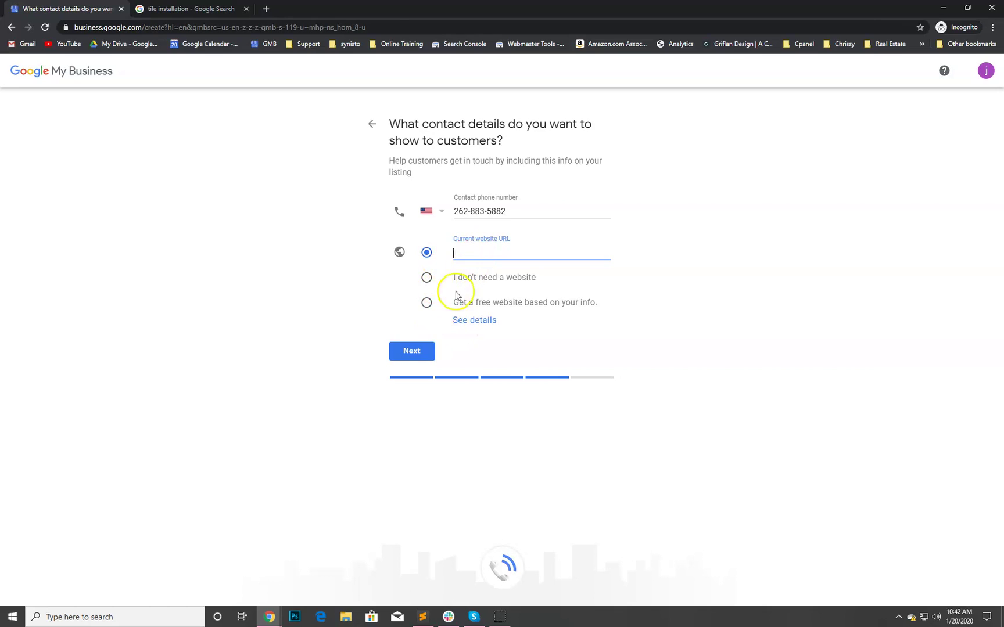
- Accept the contact details and remaining setup pages, then finish the Supreme Surfaces MKE LLC listing
click(414, 351)
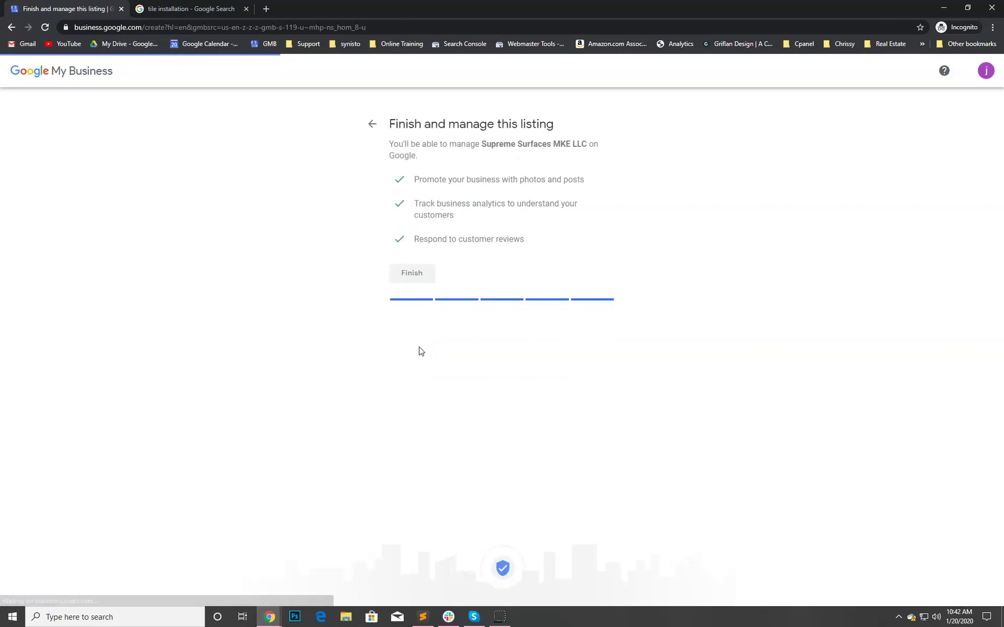
click(420, 344)
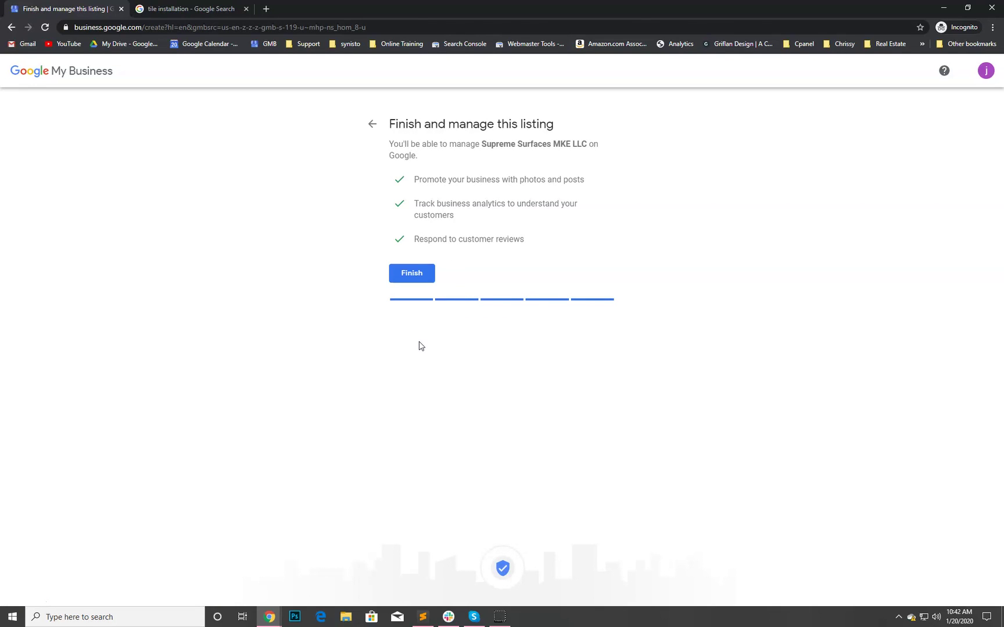
click(425, 275)
click(423, 280)
click(411, 272)
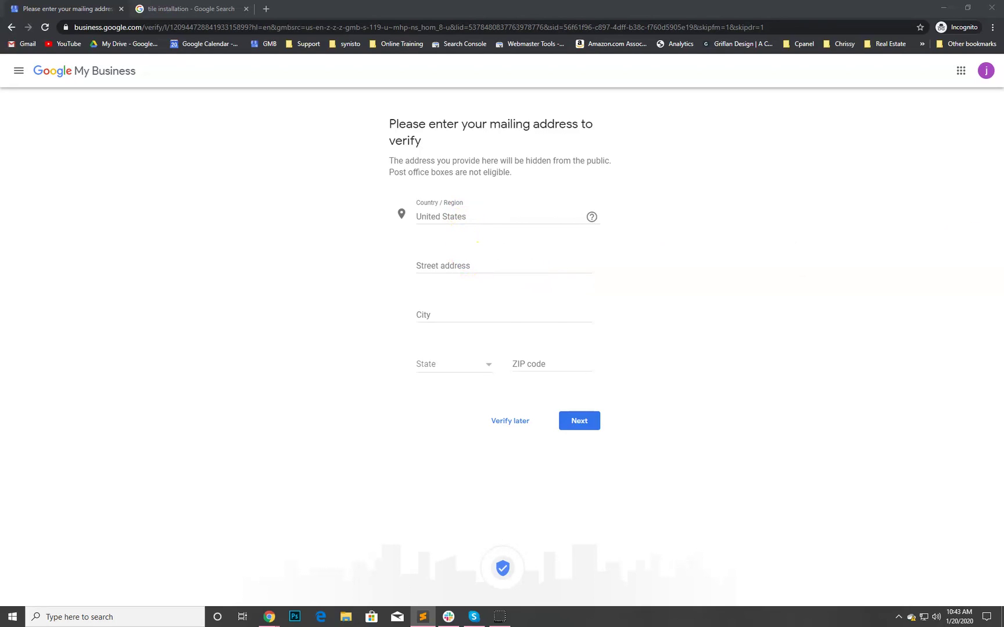
- Enter the business's street address, spelling out 'South' and completing the word 'street'
click(509, 267)
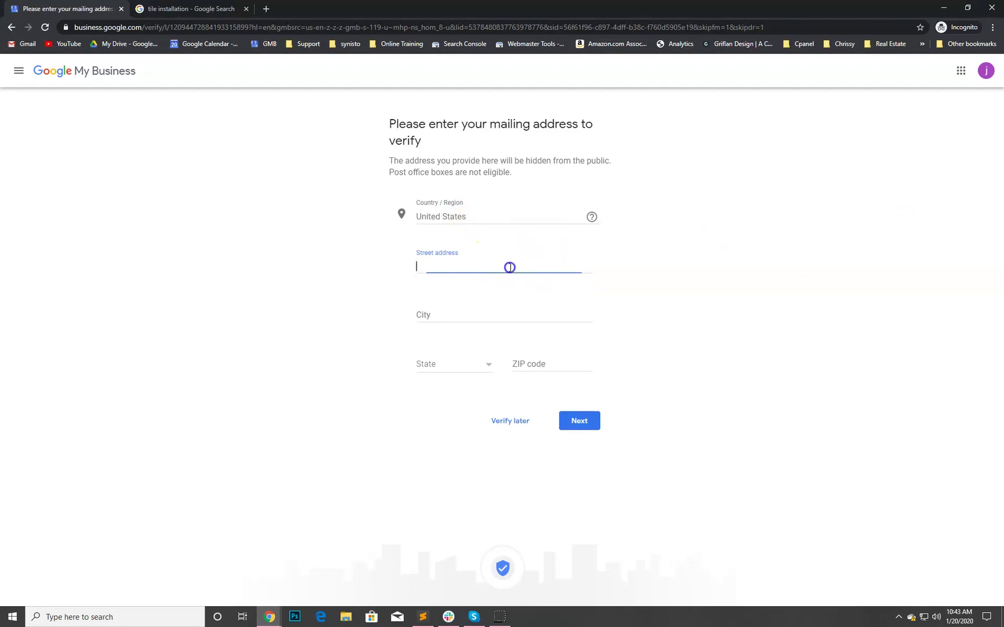
click(435, 267)
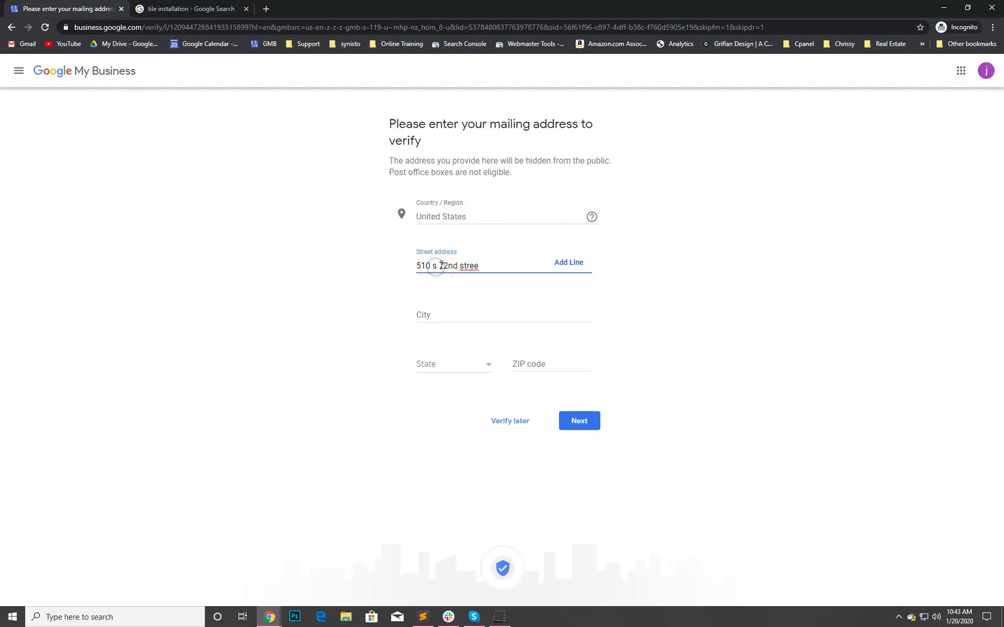
key(BackSpace)
text(South)
click(502, 265)
text(t)
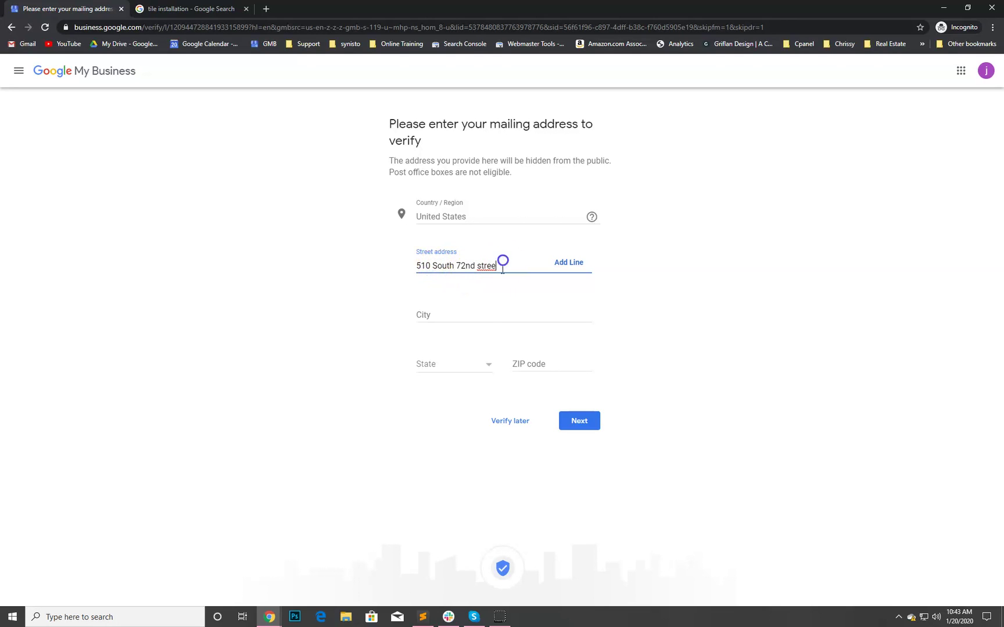
- Enter Milwaukee as the city, complete the ZIP and state, and submit the mailing address
click(478, 308)
click(641, 320)
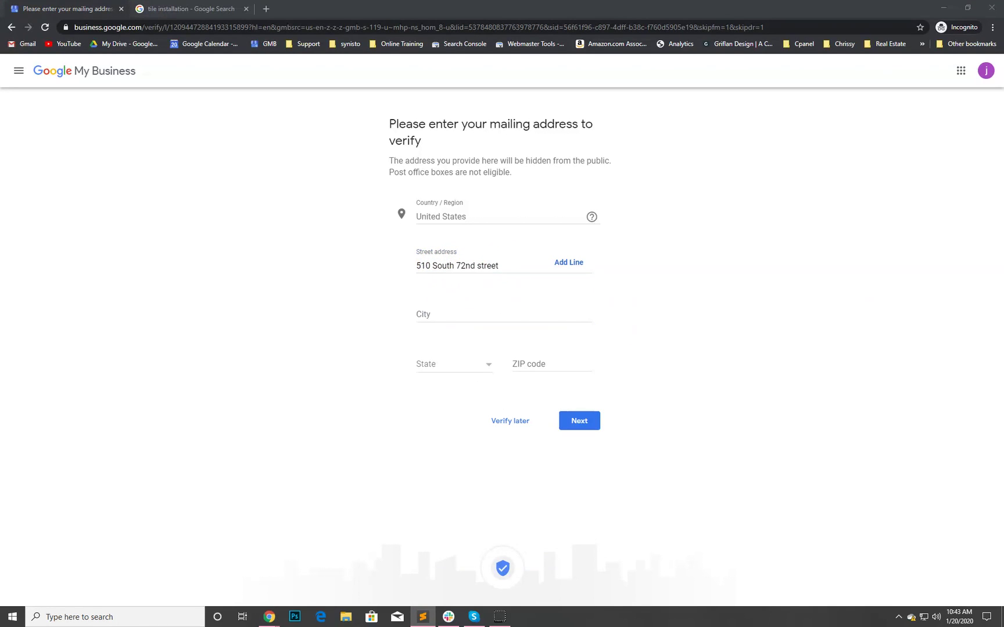
click(486, 307)
text(Milwaukee)
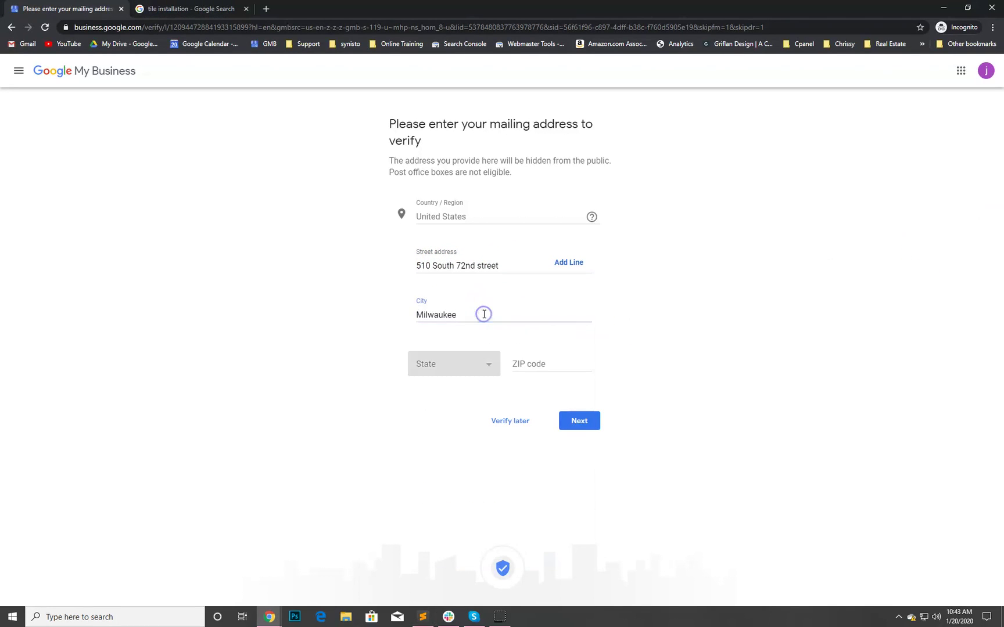
key(Tab)
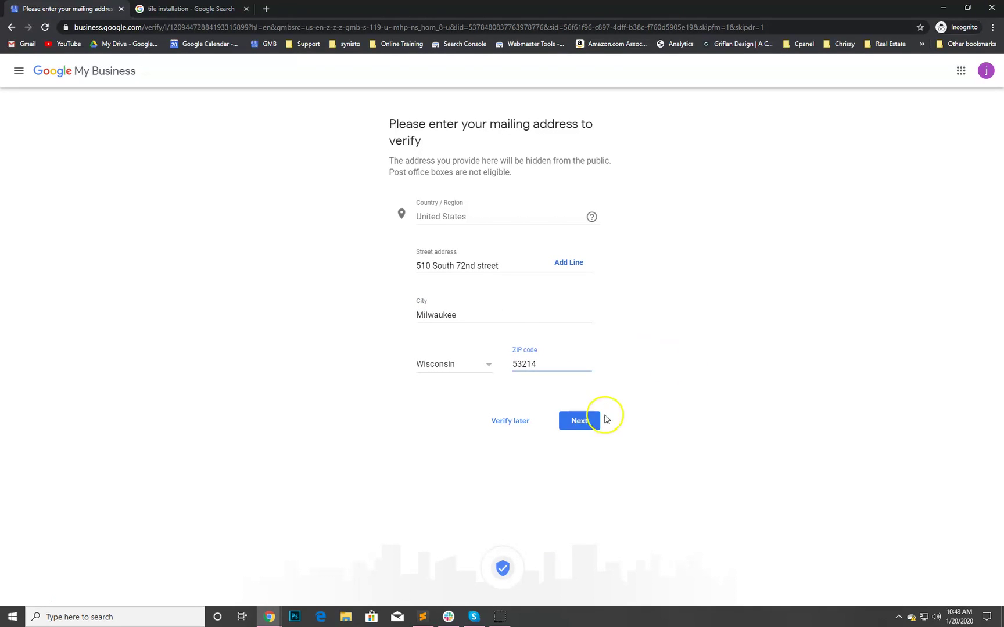
click(589, 424)
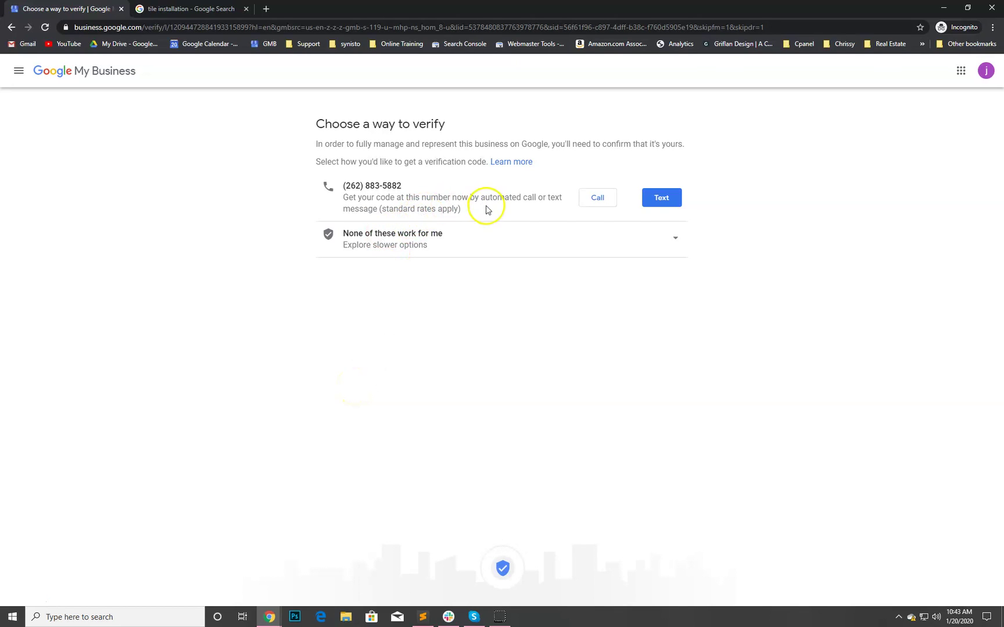
- Submit the 6-digit verification code texted to the business phone
drag(455, 209, 361, 193)
click(181, 352)
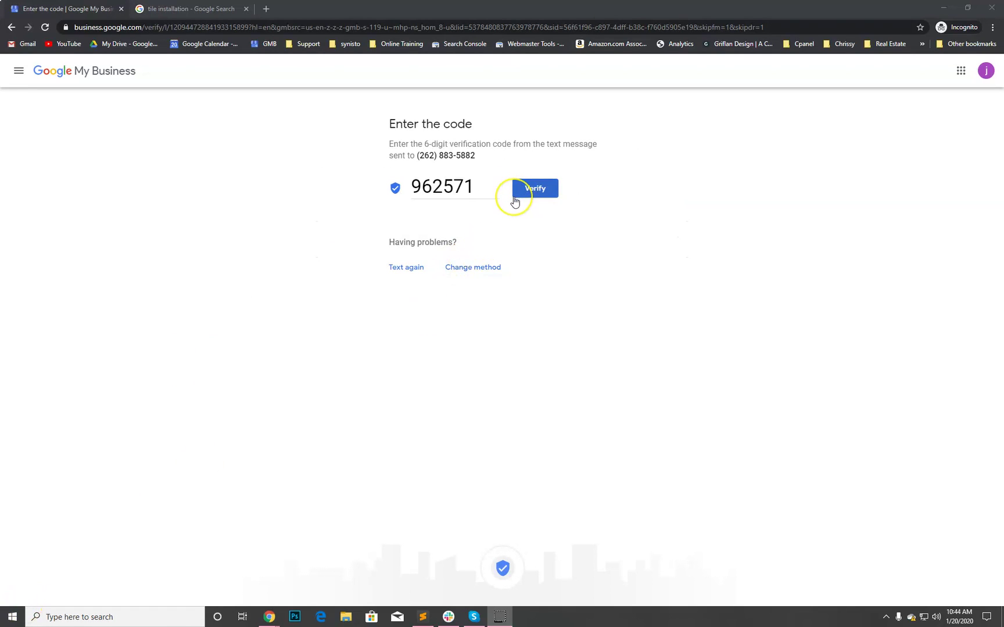
click(515, 197)
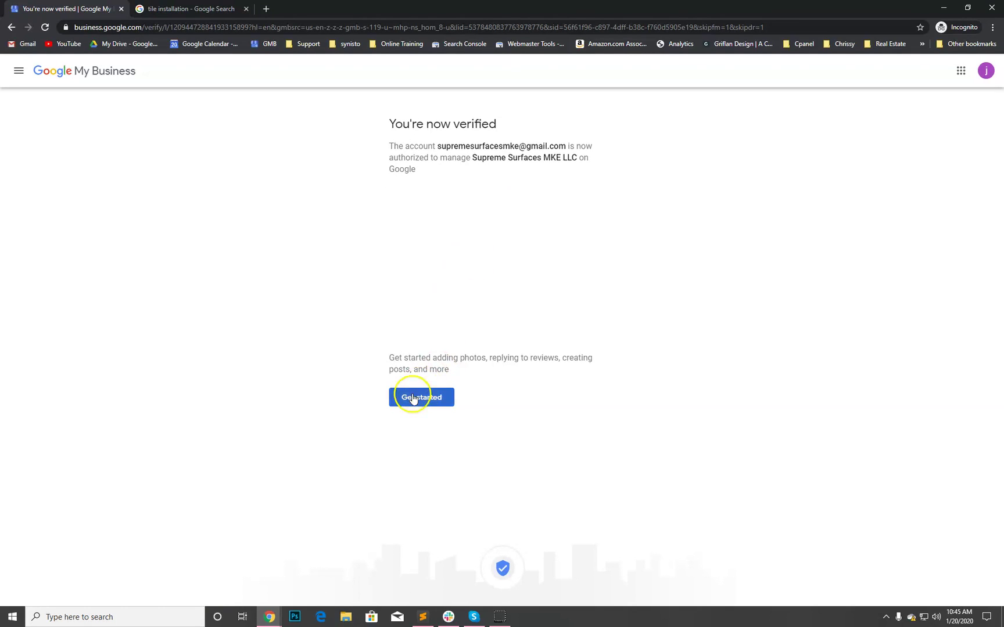
- Get through the welcome dialog, decline the $100 ad credit, and close the Your plan panel
click(432, 399)
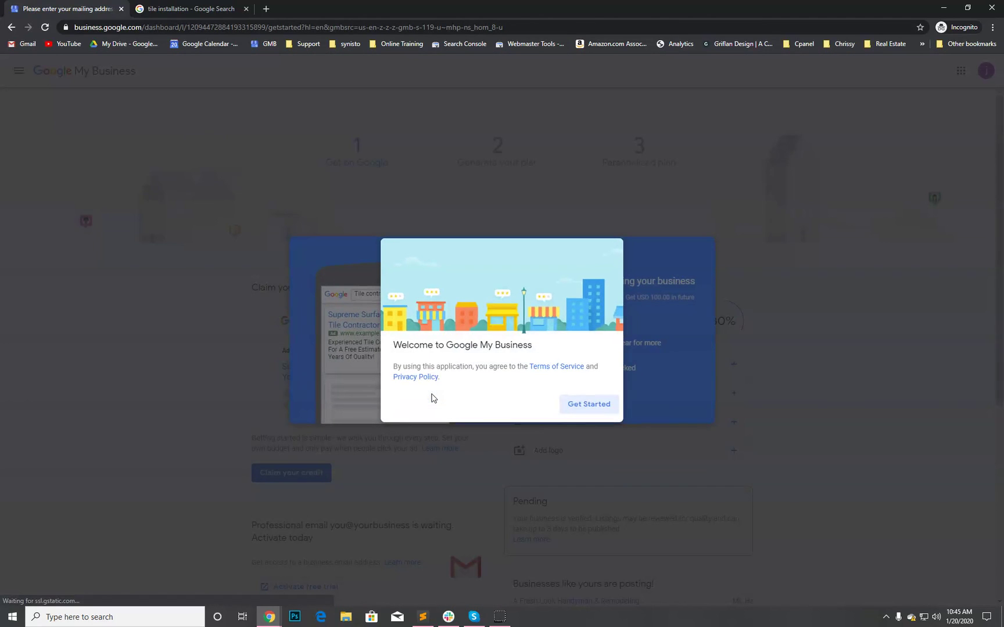
click(455, 395)
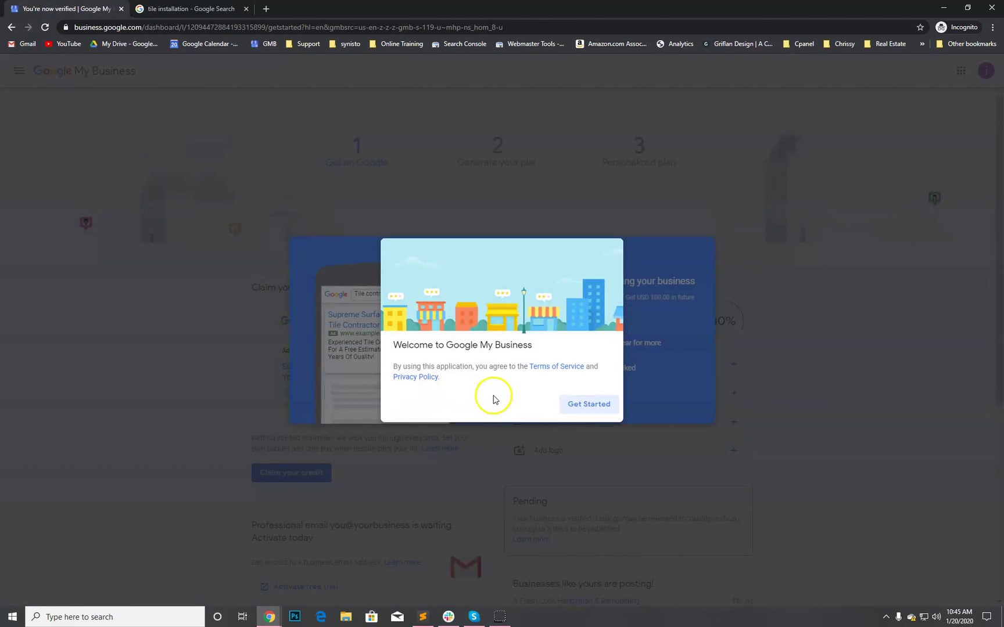
click(584, 403)
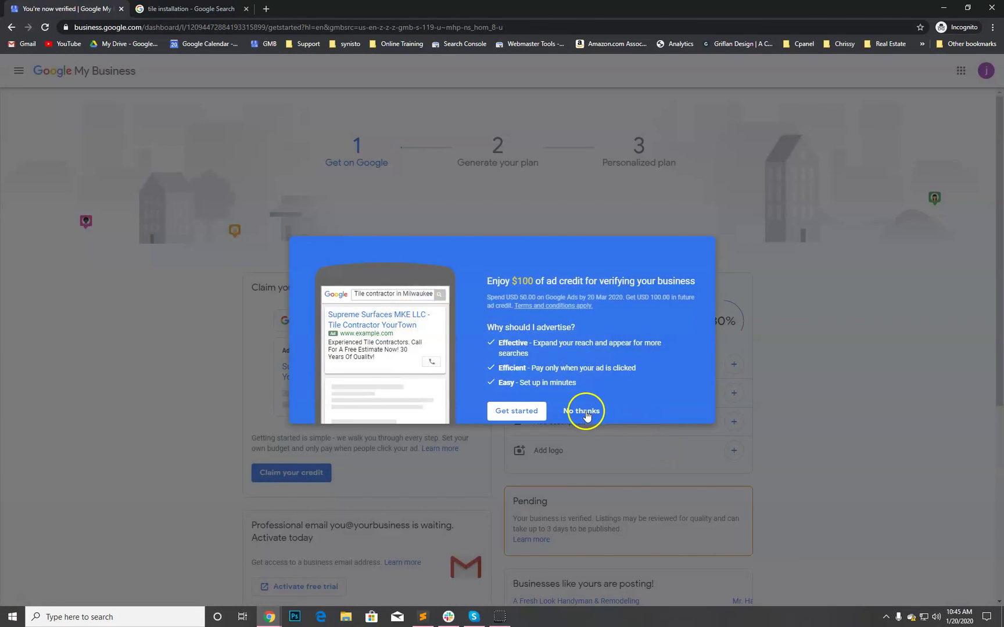
click(582, 411)
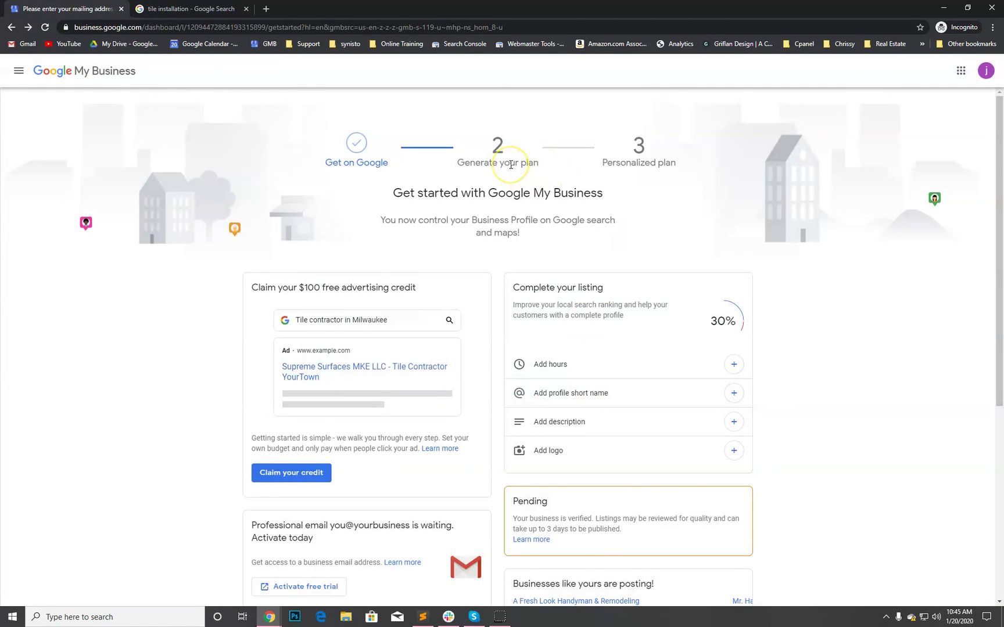
scroll(511, 165, down, 5)
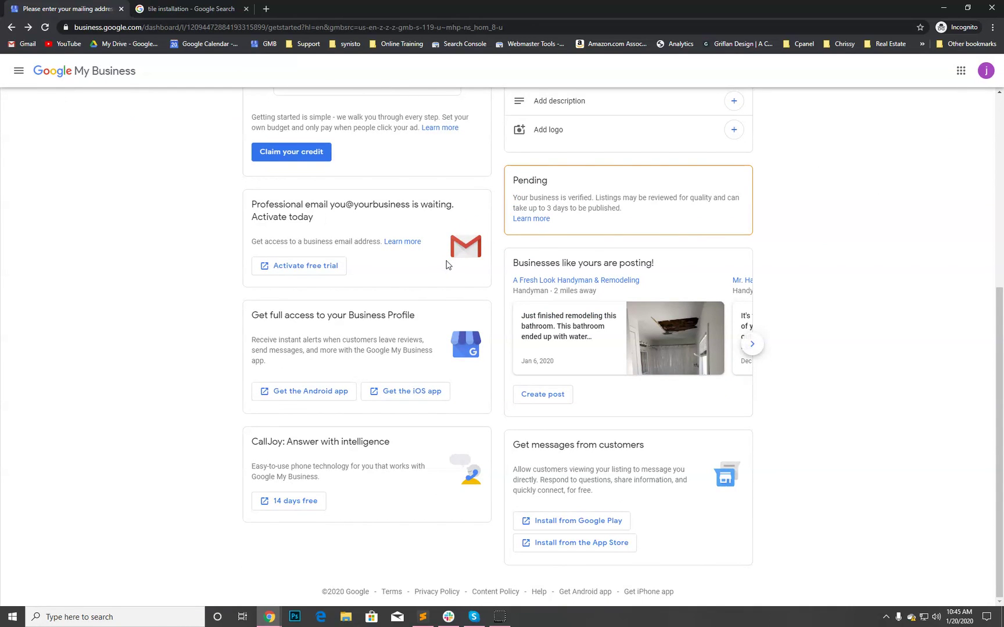
scroll(446, 265, up, 3)
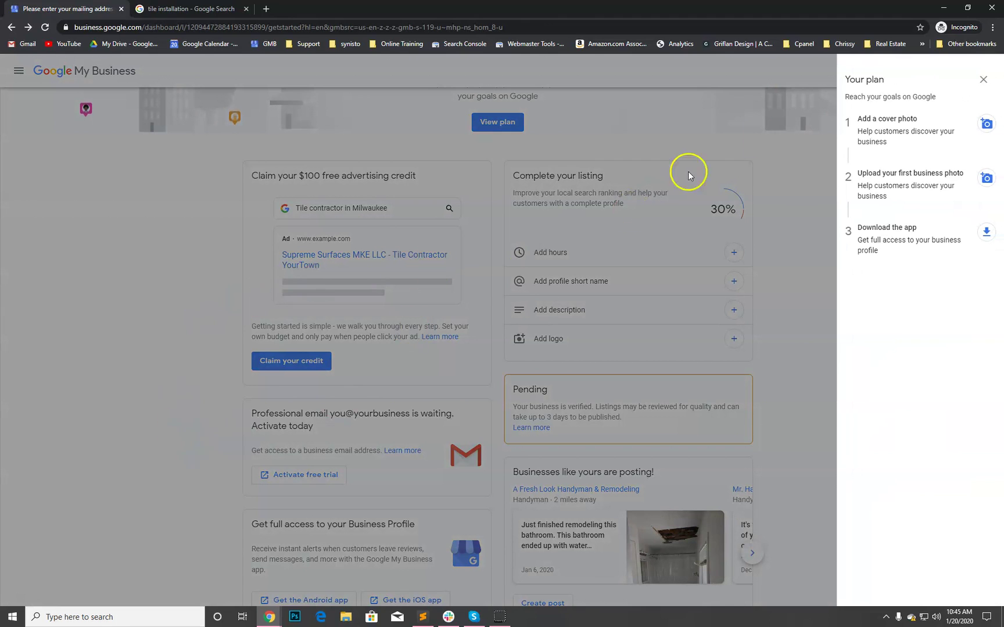
click(983, 79)
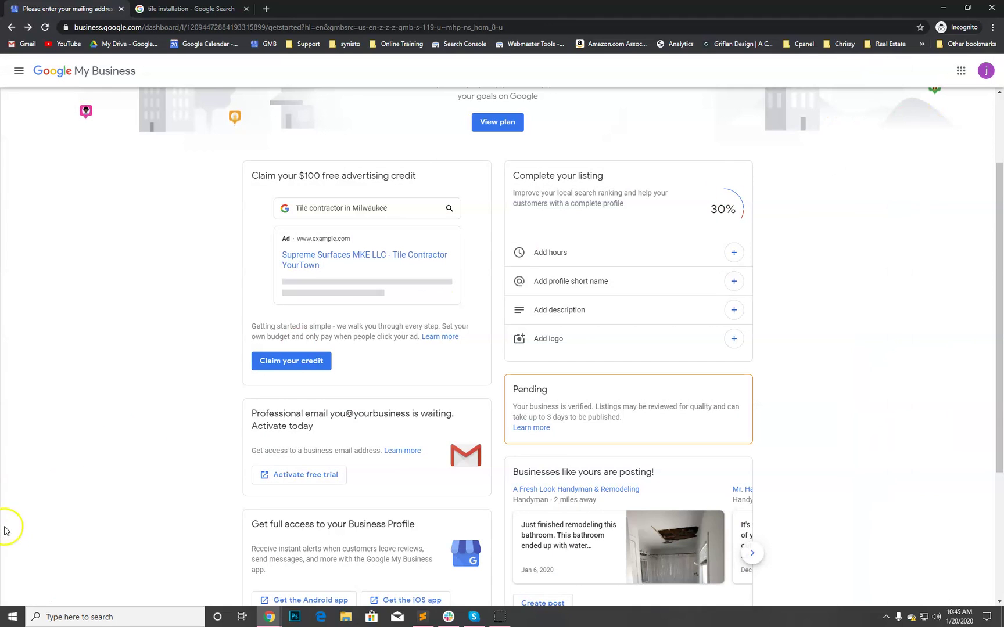